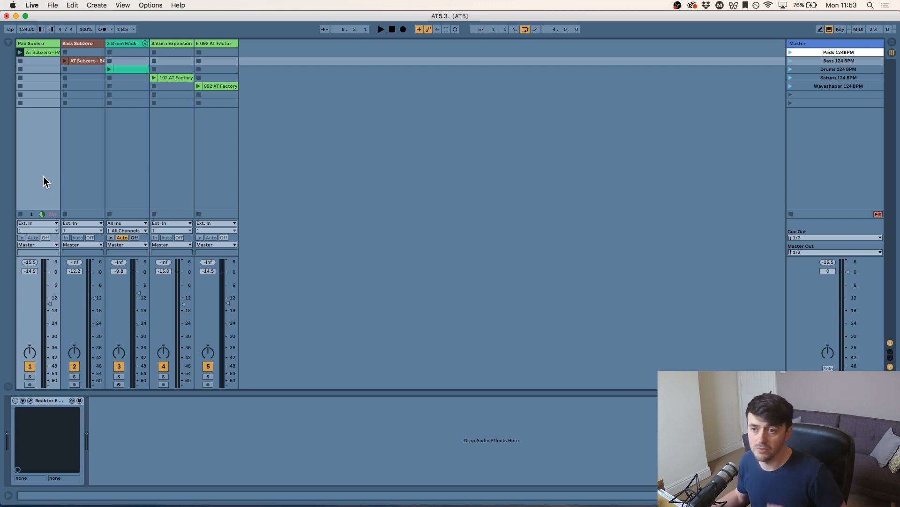
Step: Play the pad clip with its effect bypassed and inspect the clip's waveform before stopping playback
{"action": "left_click", "coordinate": [34, 52]}
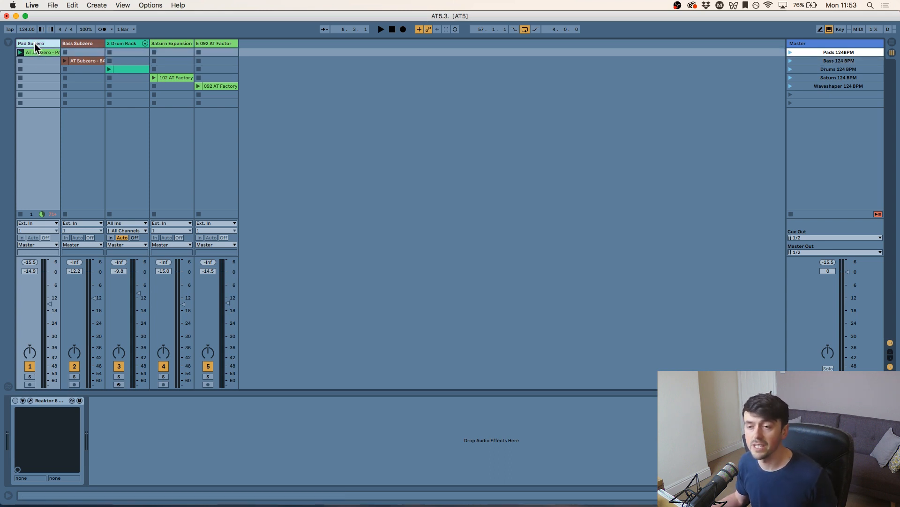
{"action": "key", "text": "space"}
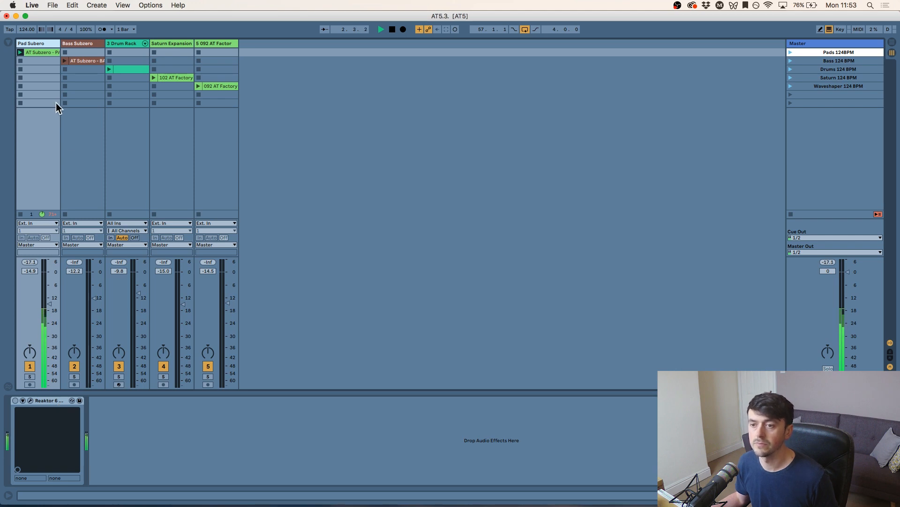
{"action": "double_click", "coordinate": [43, 48]}
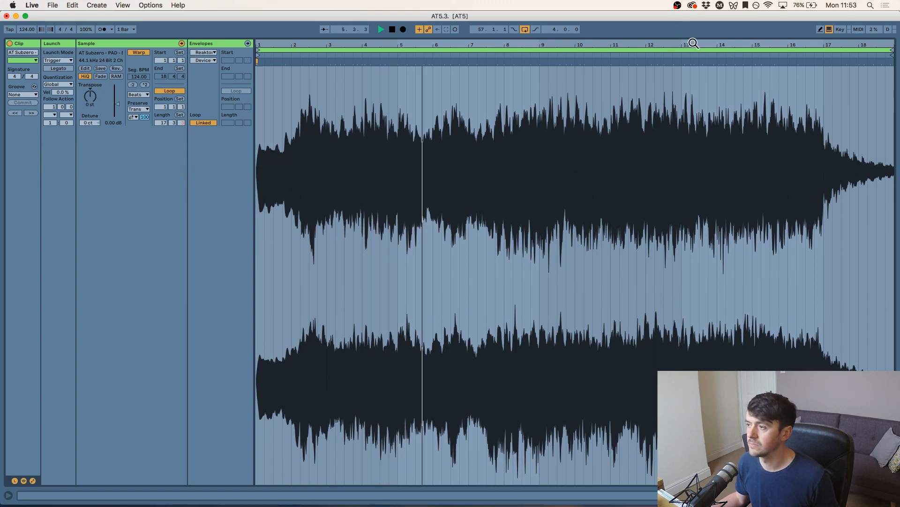
{"action": "left_click_drag", "start_coordinate": [692, 37], "coordinate": [732, 394]}
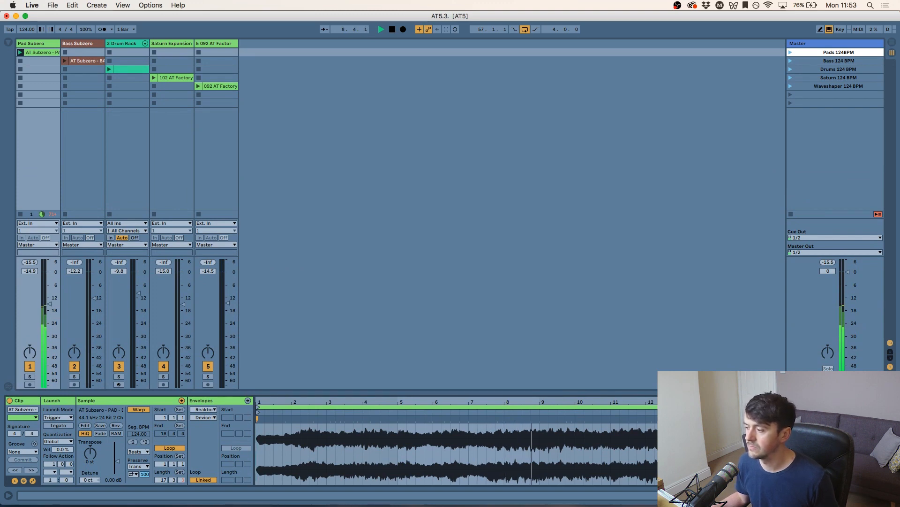
{"action": "key", "text": "shift+Tab"}
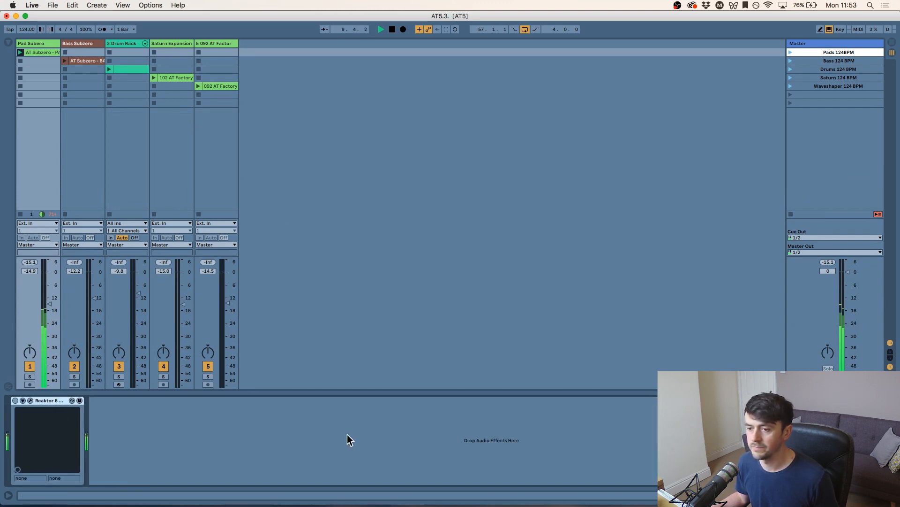
{"action": "key", "text": "space"}
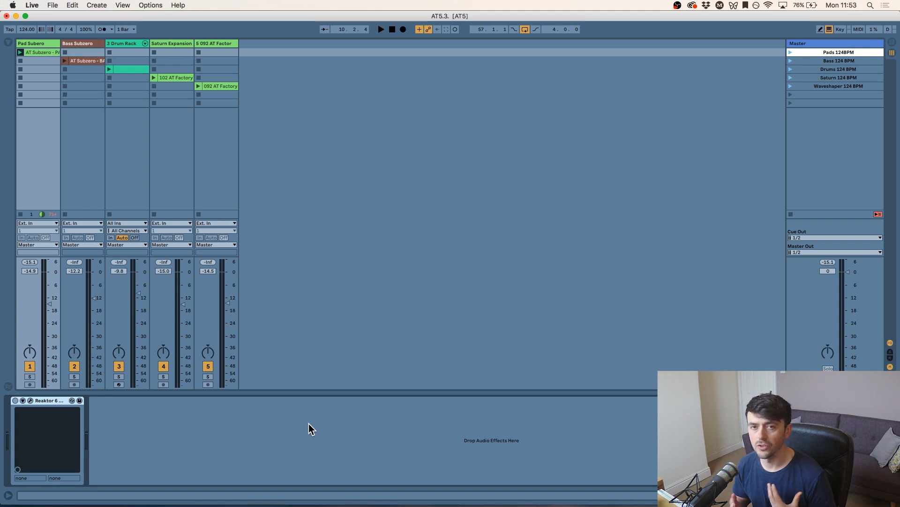
Step: Open the pad track's Reaktor VHS effect and choose preset 12, "Rain drops rolling down the window of your 32nd floor Tokyo condo @ 7:03 PM"
{"action": "left_click", "coordinate": [30, 400]}
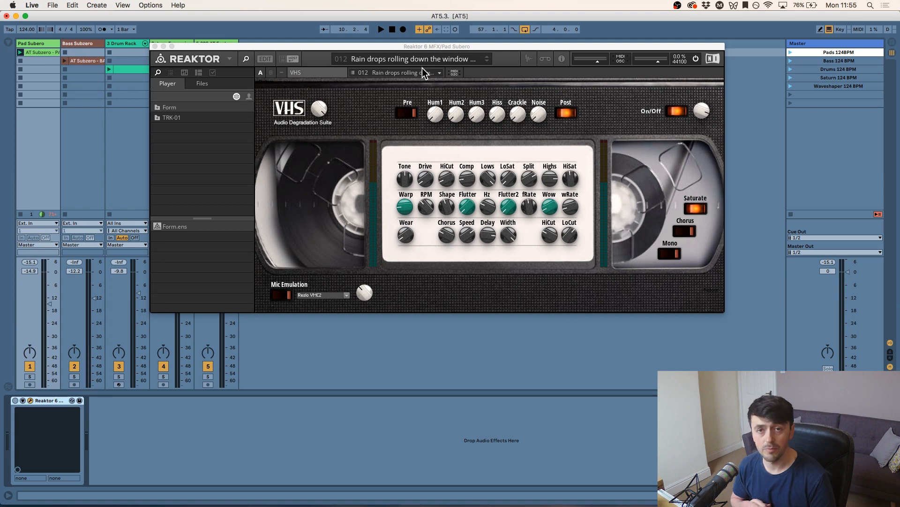
{"action": "left_click", "coordinate": [450, 62]}
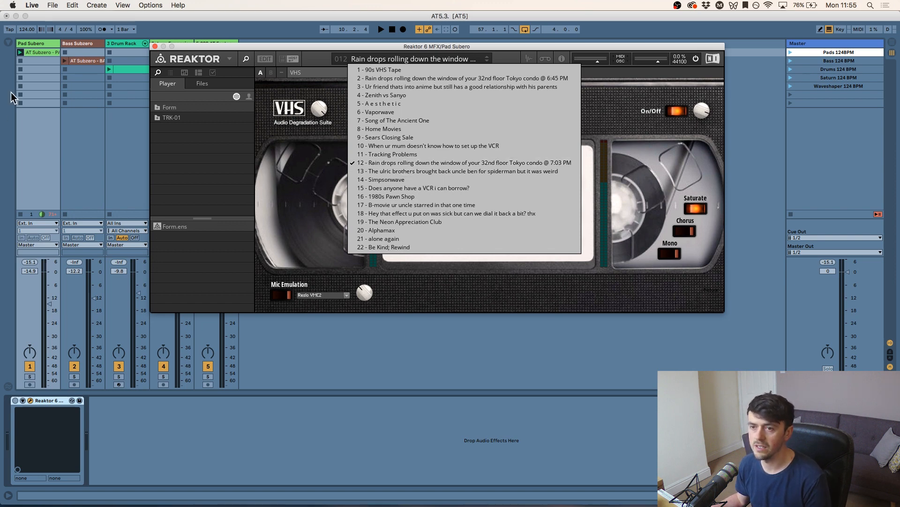
{"action": "left_click", "coordinate": [403, 163]}
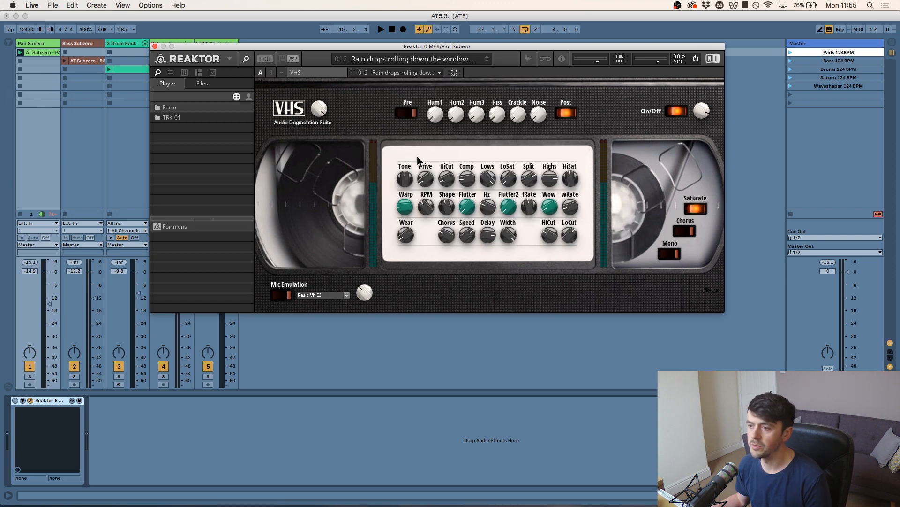
Step: Play the pad clip and switch the Reaktor VHS effect on during playback to audition its noise and warp processing
{"action": "left_click", "coordinate": [112, 413]}
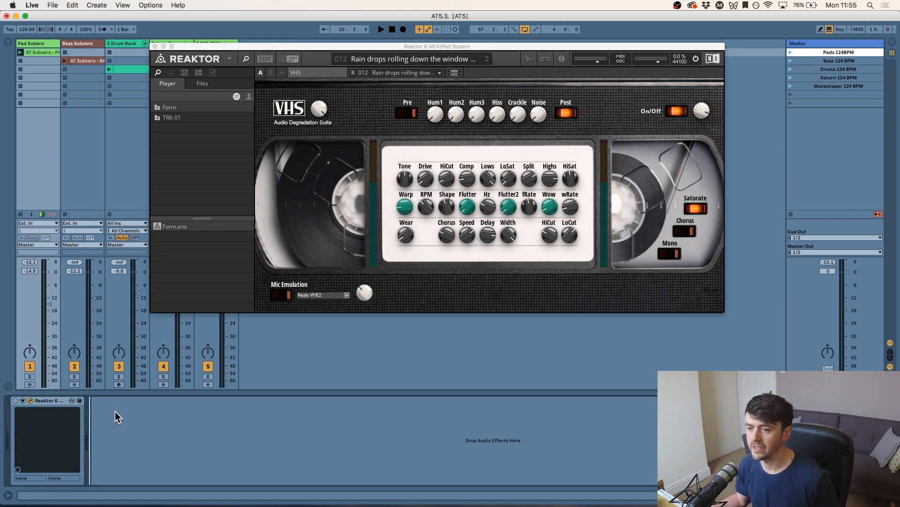
{"action": "key", "text": "space"}
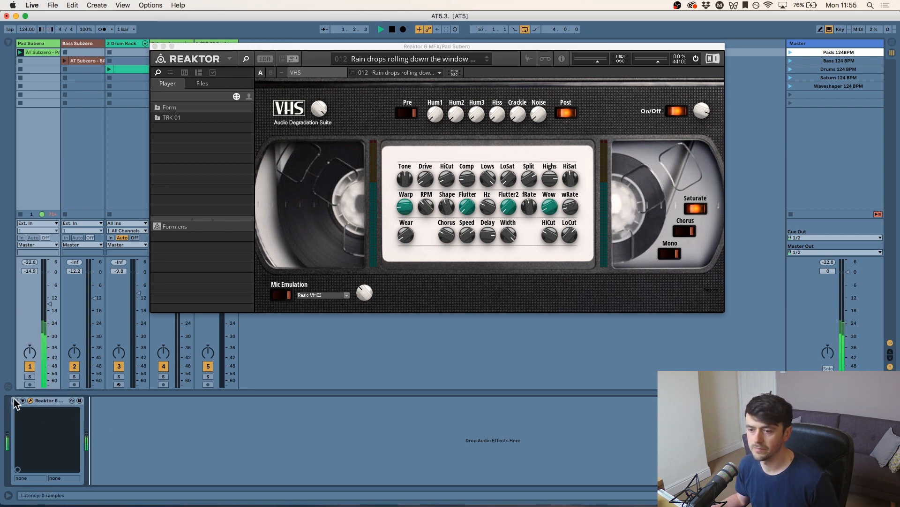
{"action": "left_click", "coordinate": [15, 400]}
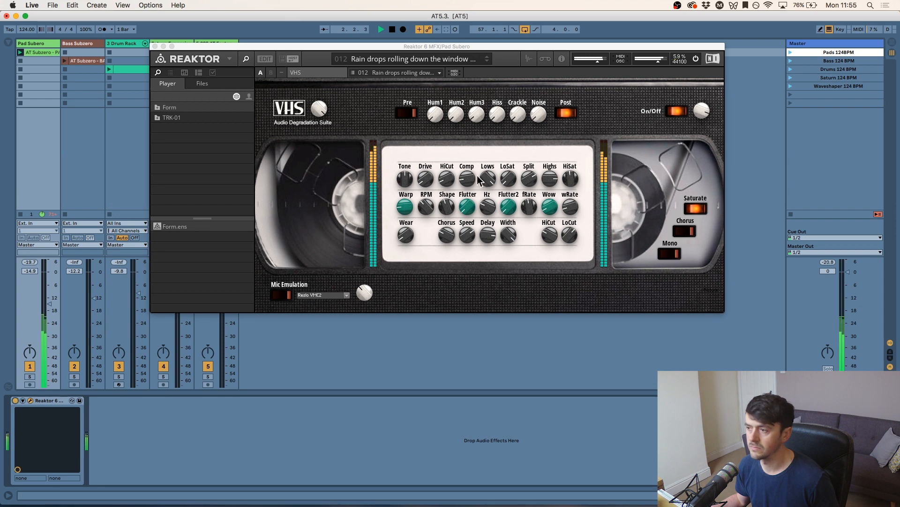
{"action": "left_click", "coordinate": [700, 110]}
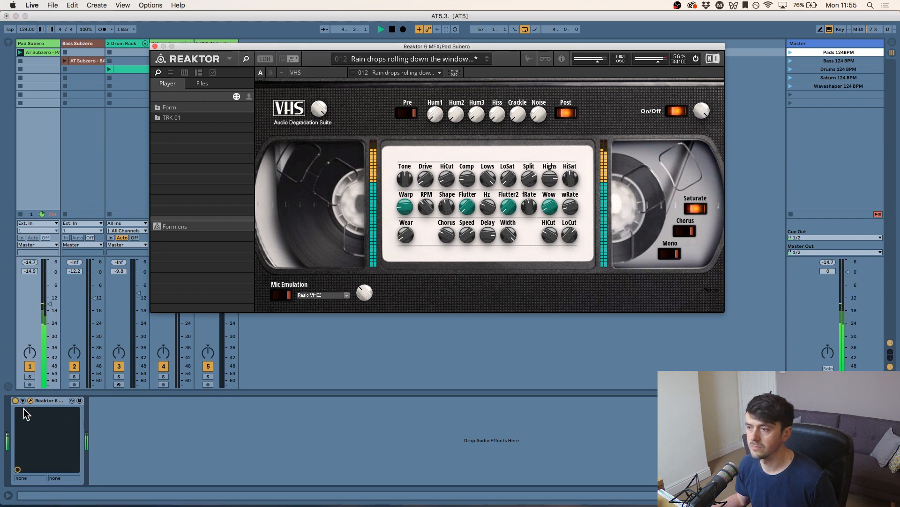
{"action": "left_click_drag", "start_coordinate": [500, 111], "coordinate": [541, 105]}
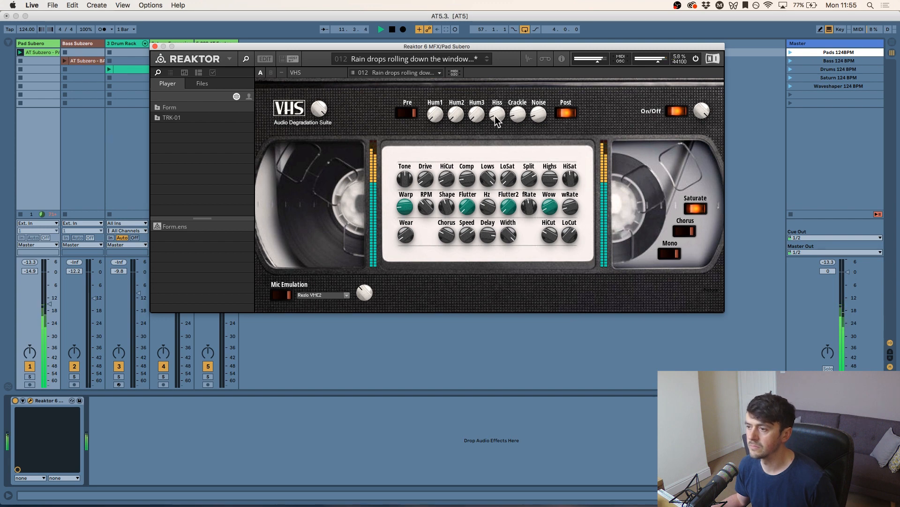
{"action": "mouse_move", "coordinate": [400, 208]}
{"action": "left_mouse_down"}
{"action": "mouse_move", "coordinate": [407, 131]}
{"action": "mouse_move", "coordinate": [408, 197]}
{"action": "left_mouse_up"}
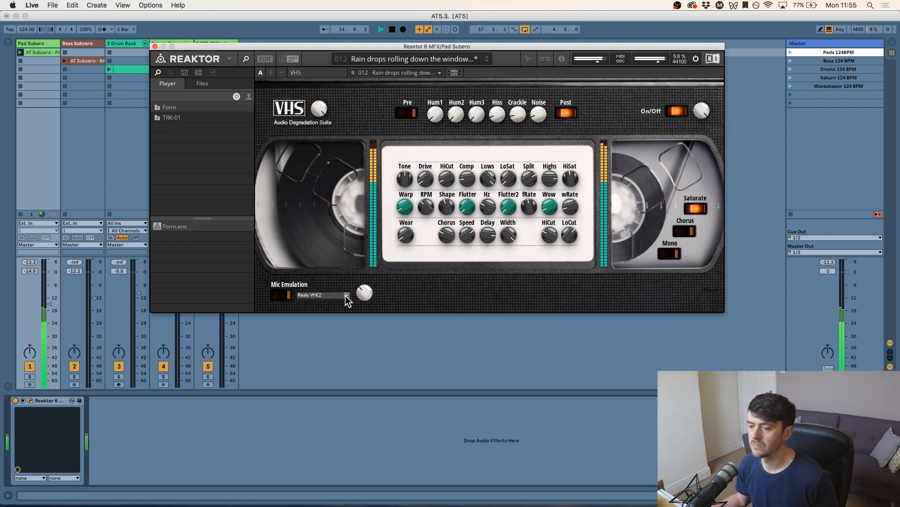
{"action": "key", "text": "space"}
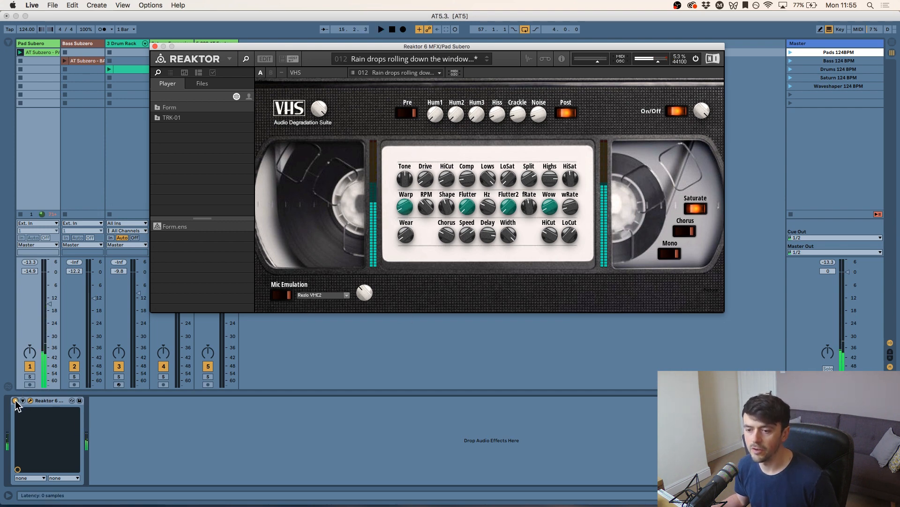
Step: Compare the pad with the Reaktor effect bypassed and active during playback, and leave the effect switched off
{"action": "left_click", "coordinate": [15, 400]}
{"action": "key", "text": "space"}
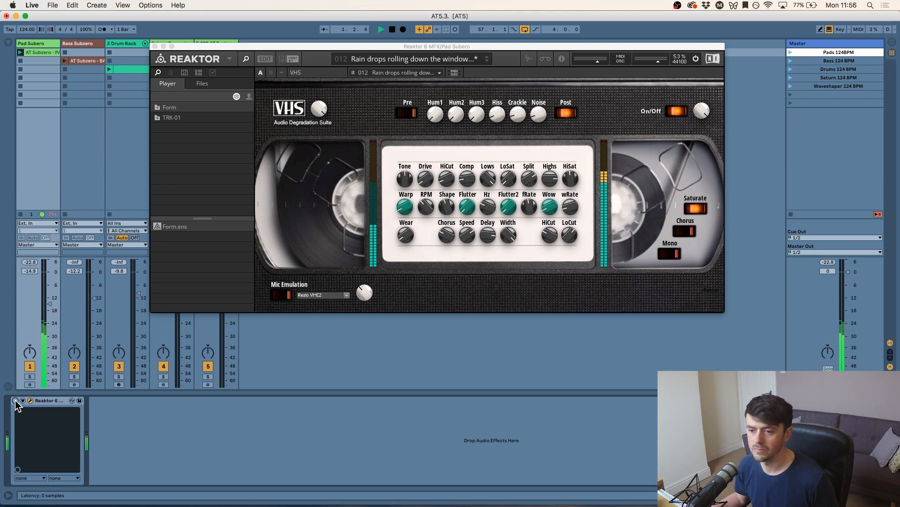
{"action": "left_click", "coordinate": [501, 114]}
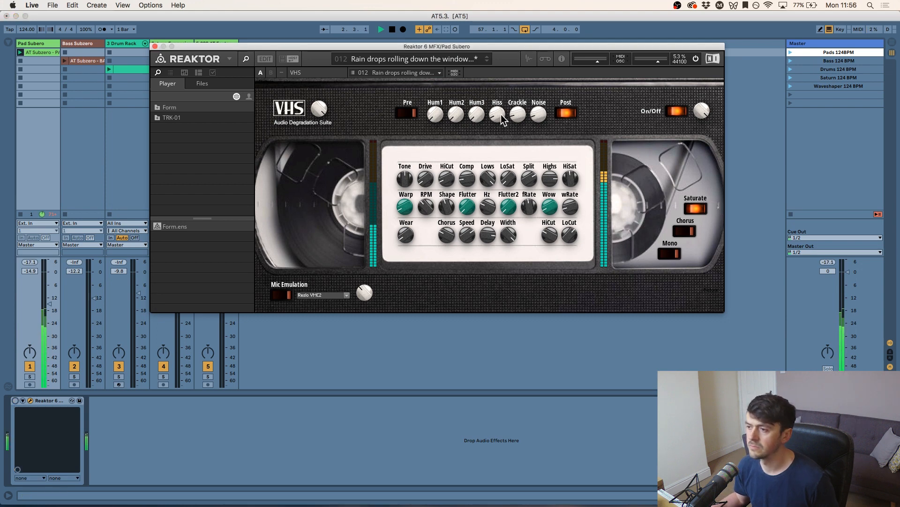
{"action": "left_click", "coordinate": [15, 401]}
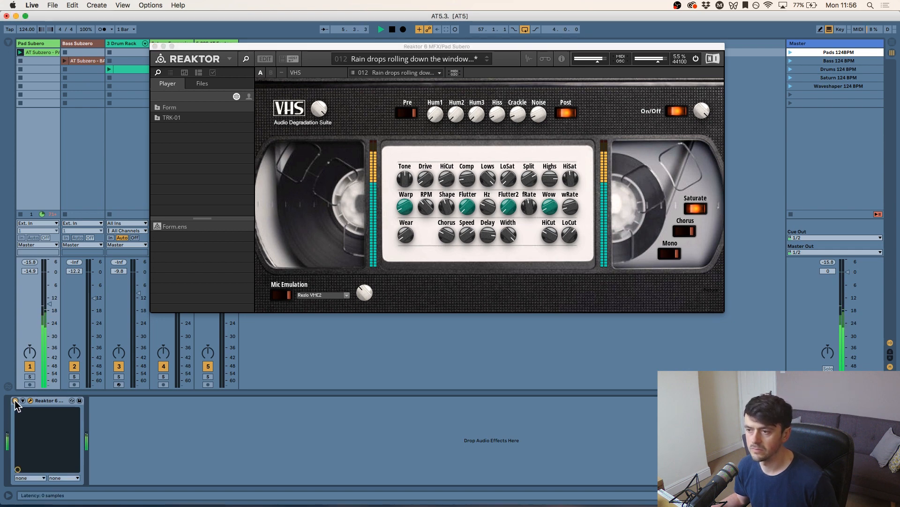
{"action": "left_click", "coordinate": [514, 123]}
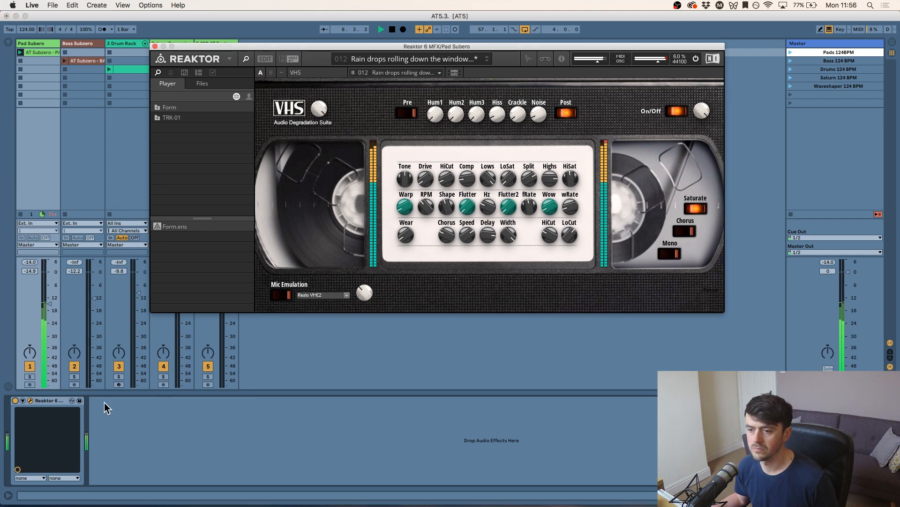
{"action": "key", "text": "space"}
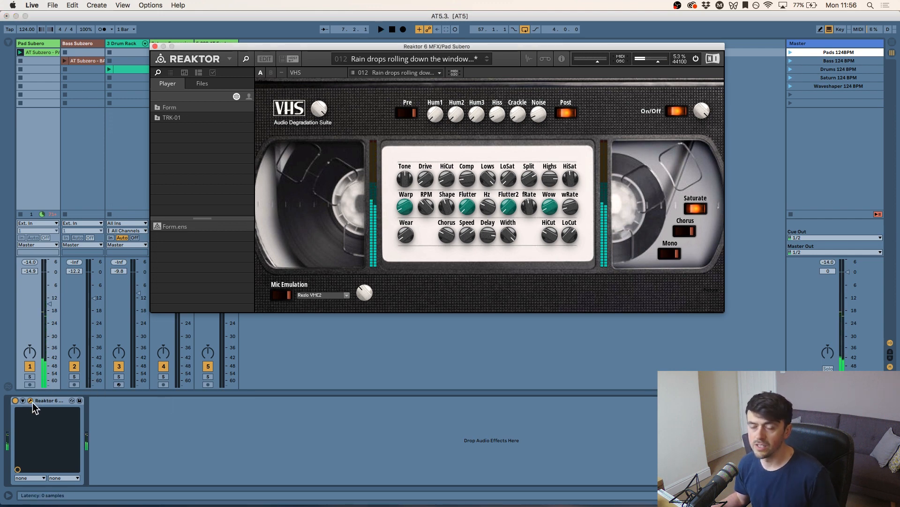
{"action": "left_click", "coordinate": [15, 400]}
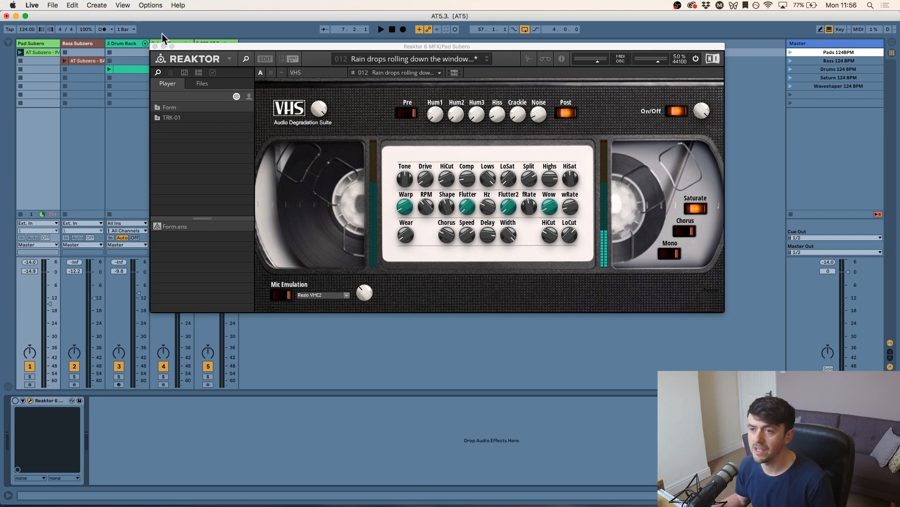
Step: Close the Reaktor window and audition the bass clip without its effects while the pad track is muted
{"action": "left_click", "coordinate": [155, 47]}
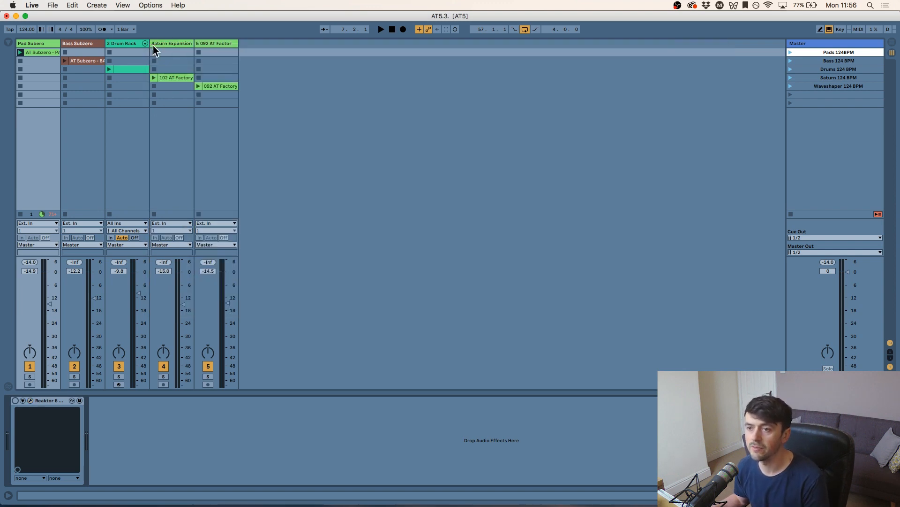
{"action": "left_click", "coordinate": [64, 43]}
{"action": "left_click", "coordinate": [56, 43]}
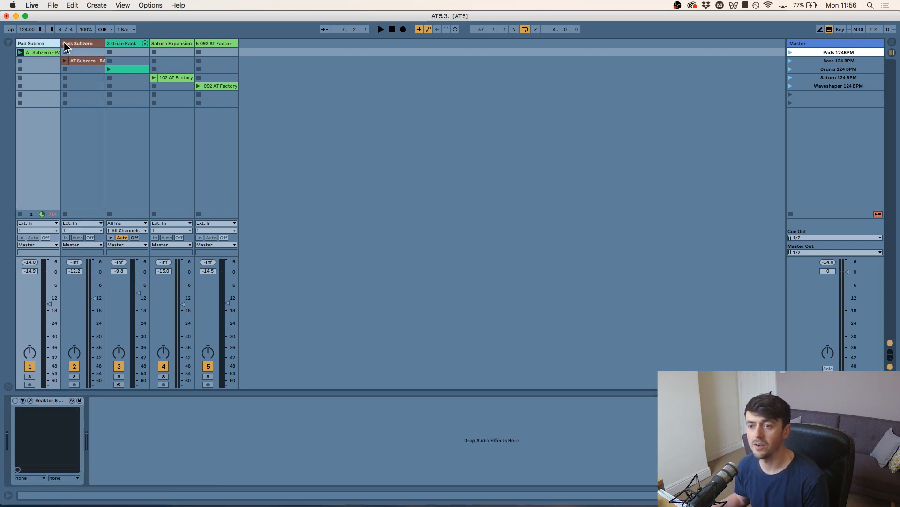
{"action": "left_click", "coordinate": [75, 60]}
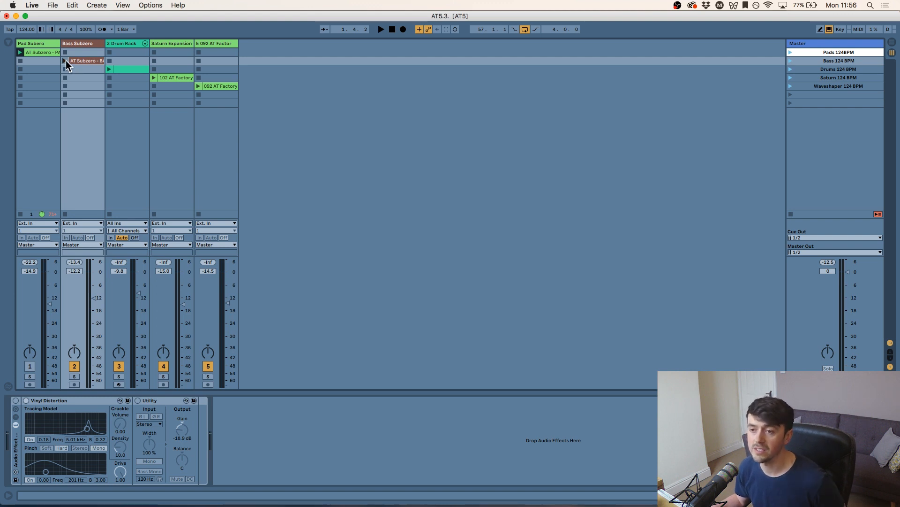
{"action": "left_click", "coordinate": [66, 61]}
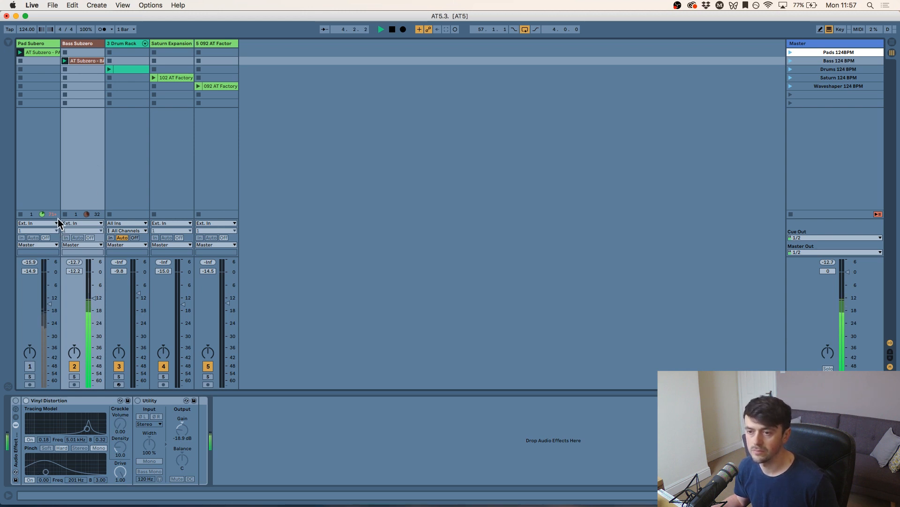
{"action": "key", "text": "space"}
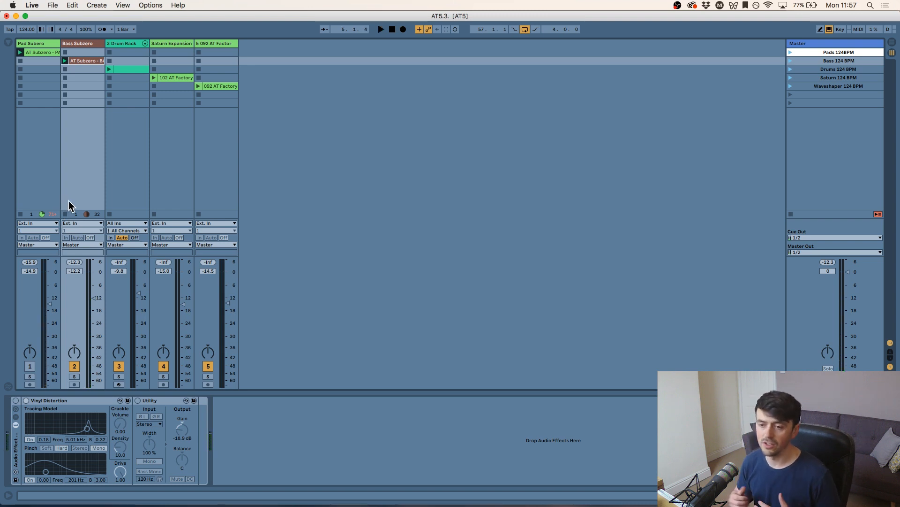
Step: Switch on the bass track's effect rack with the Vinyl Distortion and start playback
{"action": "left_click", "coordinate": [48, 402]}
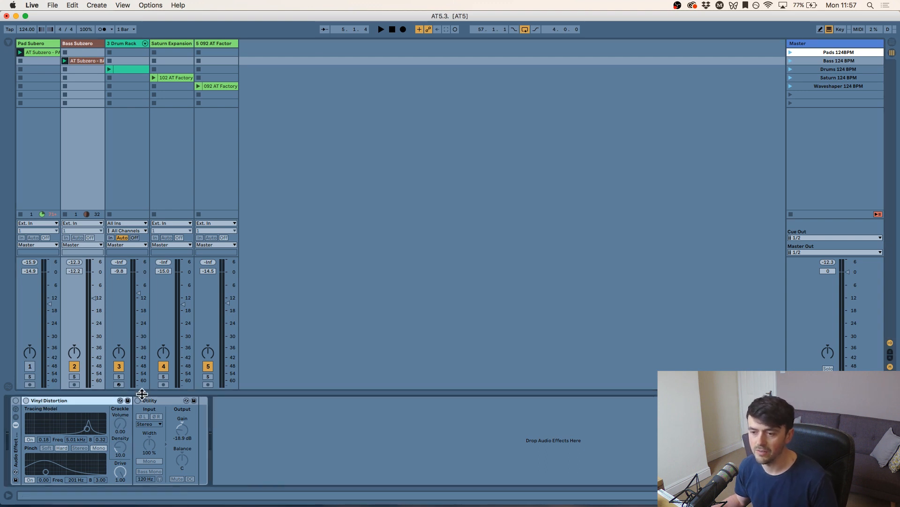
{"action": "left_click", "coordinate": [154, 402]}
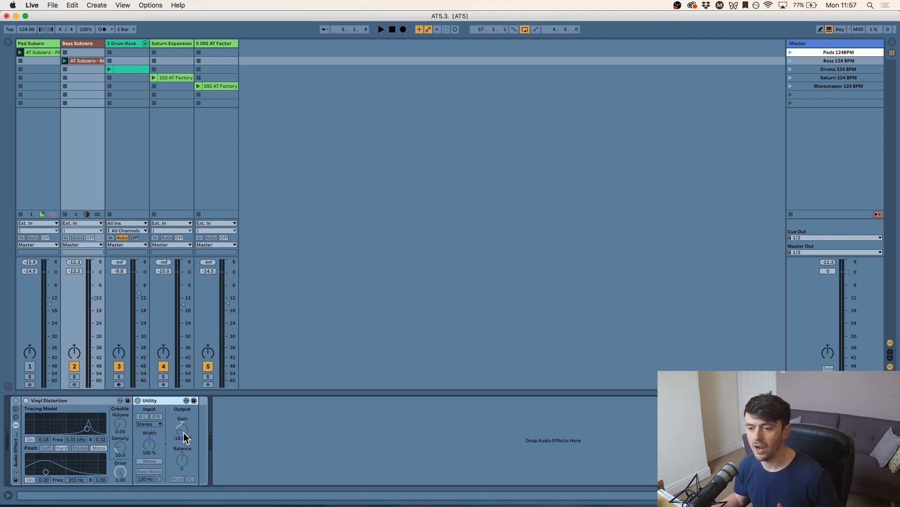
{"action": "left_click", "coordinate": [15, 401]}
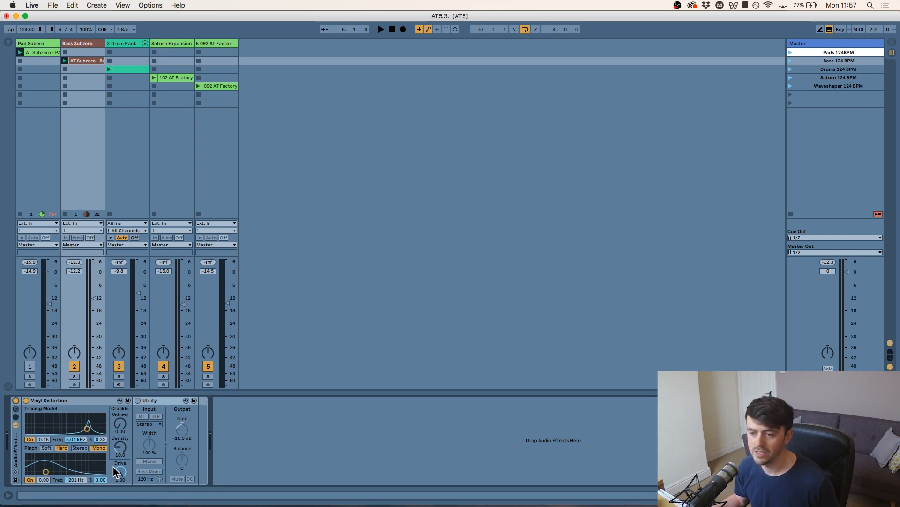
{"action": "key", "text": "space"}
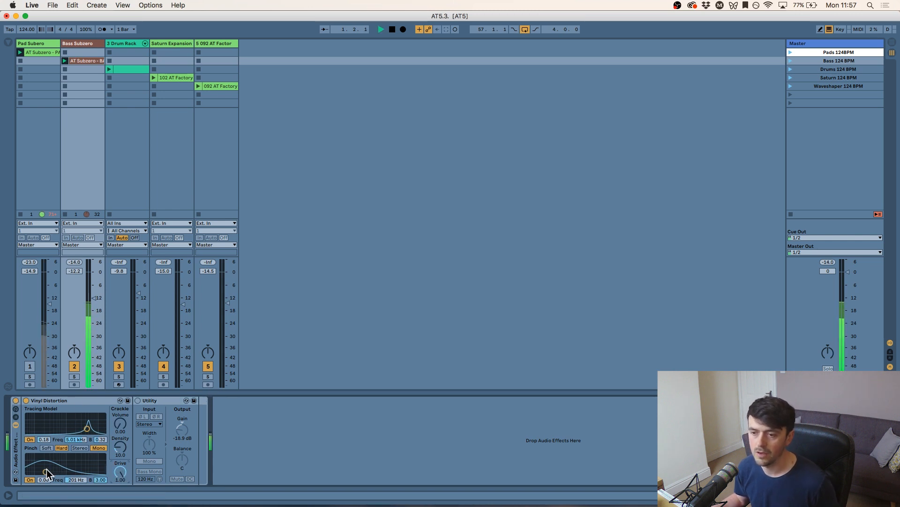
Step: Turn on Utility and set the Vinyl Distortion's Pinch to 155 Hz with an amount of 0.97 in Hard mode
{"action": "left_click_drag", "start_coordinate": [42, 473], "coordinate": [62, 468]}
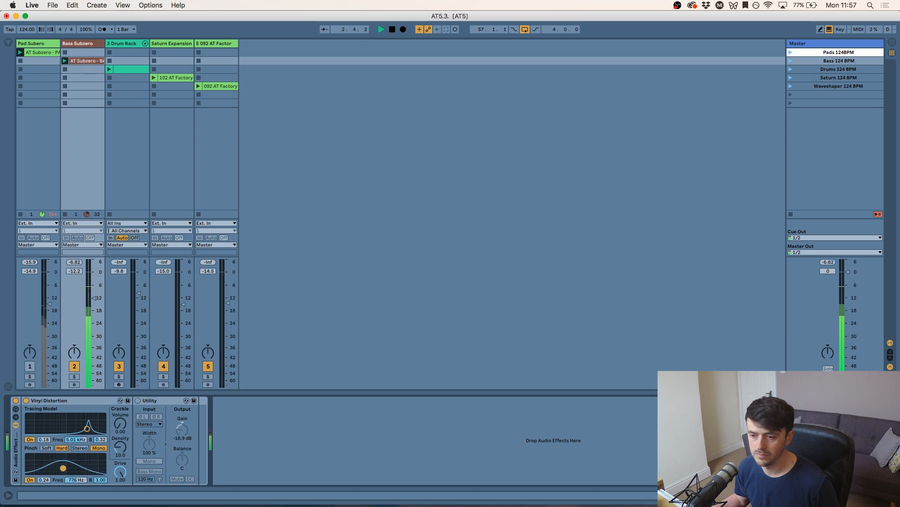
{"action": "left_click", "coordinate": [138, 401]}
{"action": "left_click_drag", "start_coordinate": [62, 468], "coordinate": [42, 456]}
{"action": "left_click", "coordinate": [45, 448]}
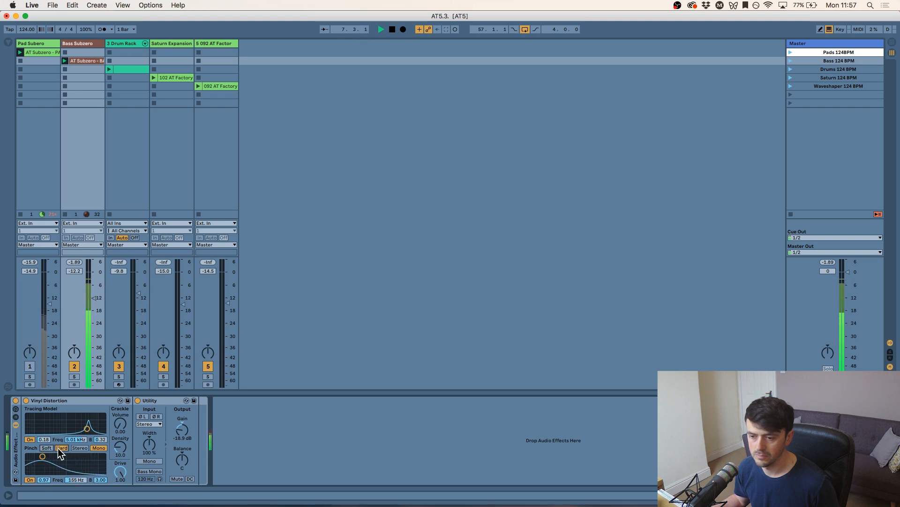
{"action": "left_click", "coordinate": [58, 449]}
Step: Adjust the Vinyl Distortion's Drive and lower the Utility's output gain to -28.3 dB
{"action": "mouse_move", "coordinate": [120, 471]}
{"action": "left_mouse_down"}
{"action": "mouse_move", "coordinate": [120, 489]}
{"action": "mouse_move", "coordinate": [121, 457]}
{"action": "left_mouse_up"}
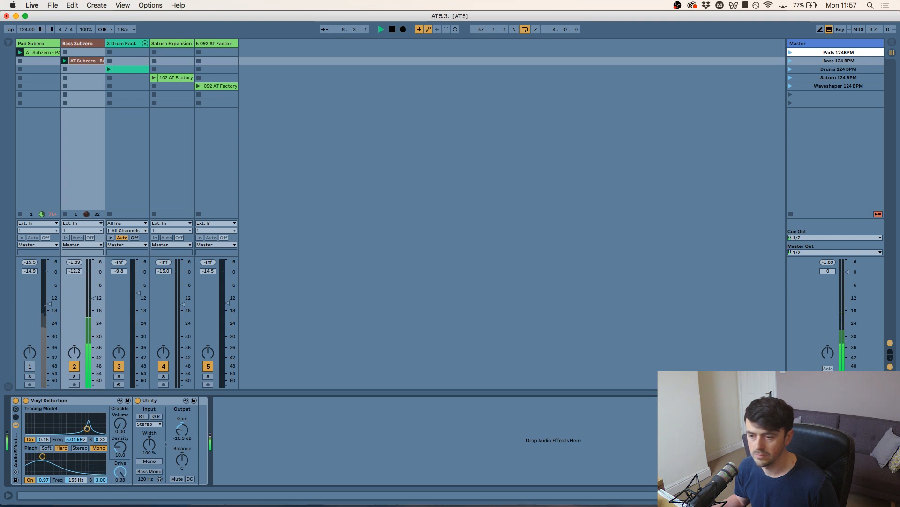
{"action": "mouse_move", "coordinate": [186, 430]}
{"action": "left_mouse_down"}
{"action": "mouse_move", "coordinate": [187, 417]}
{"action": "mouse_move", "coordinate": [186, 448]}
{"action": "left_mouse_up"}
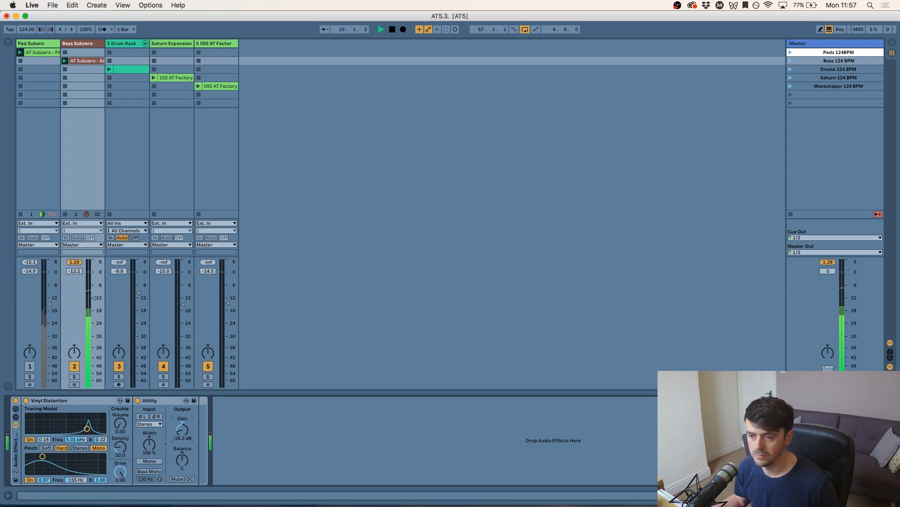
Step: Compare the bass clip with its effect rack bypassed and re-enabled, and stop playback
{"action": "left_click", "coordinate": [15, 400]}
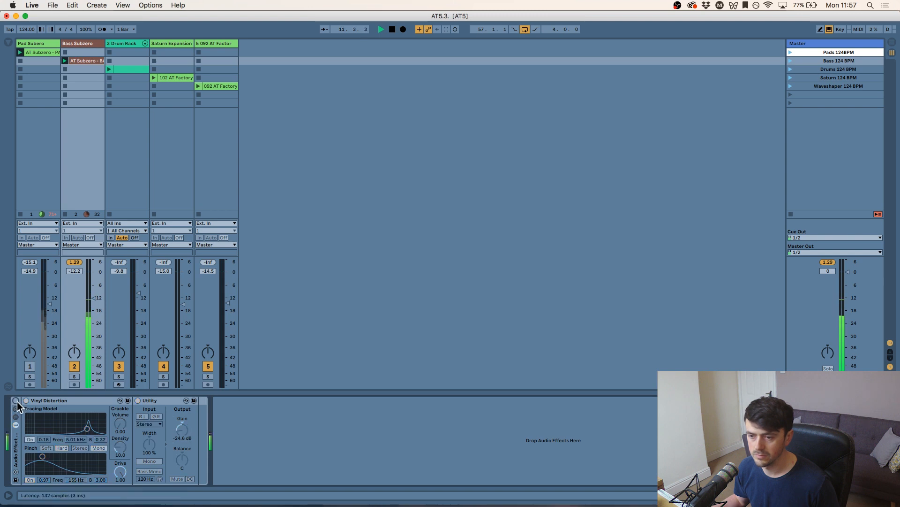
{"action": "left_click", "coordinate": [15, 400]}
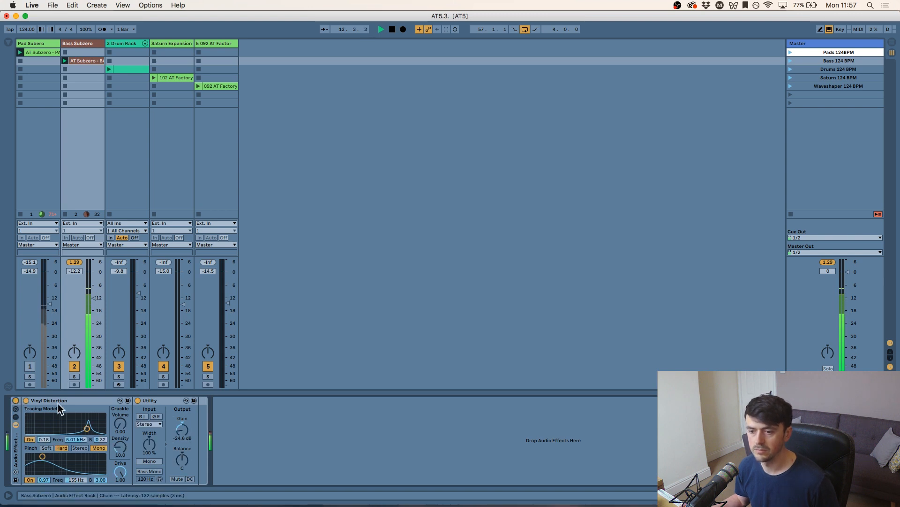
{"action": "key", "text": "space"}
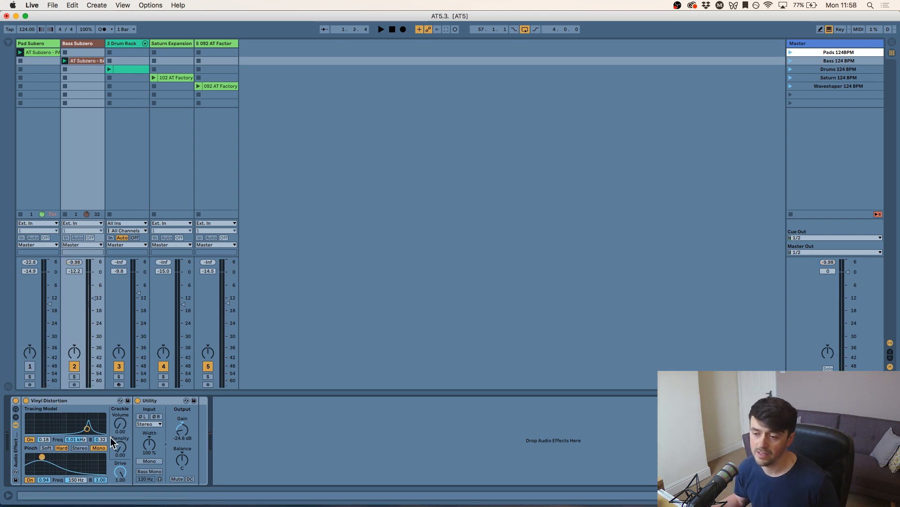
Step: Audition the Vinyl Distortion's Crackle at volume 1.00 and density 14.3, with the Utility gain set to -20.9 dB
{"action": "left_click_drag", "start_coordinate": [118, 424], "coordinate": [114, 434]}
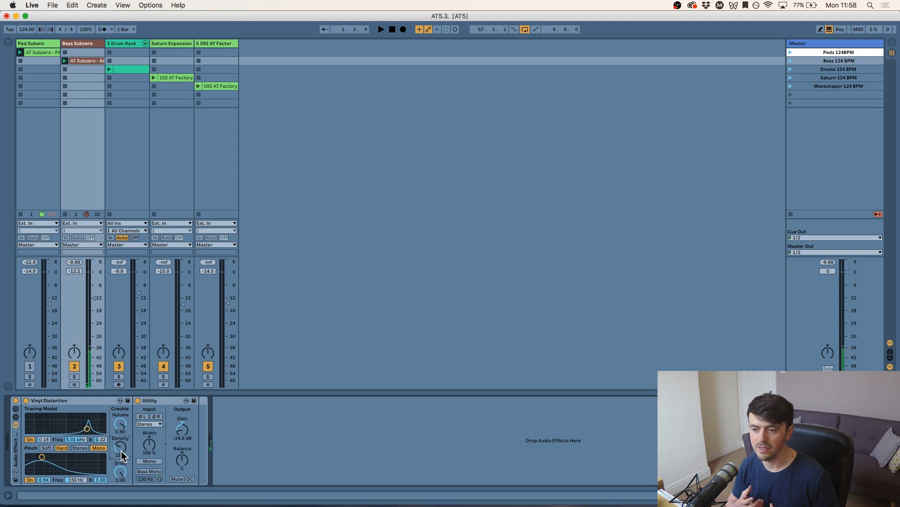
{"action": "key", "text": "space"}
{"action": "mouse_move", "coordinate": [122, 452]}
{"action": "left_mouse_down"}
{"action": "mouse_move", "coordinate": [122, 420]}
{"action": "mouse_move", "coordinate": [123, 446]}
{"action": "left_mouse_up"}
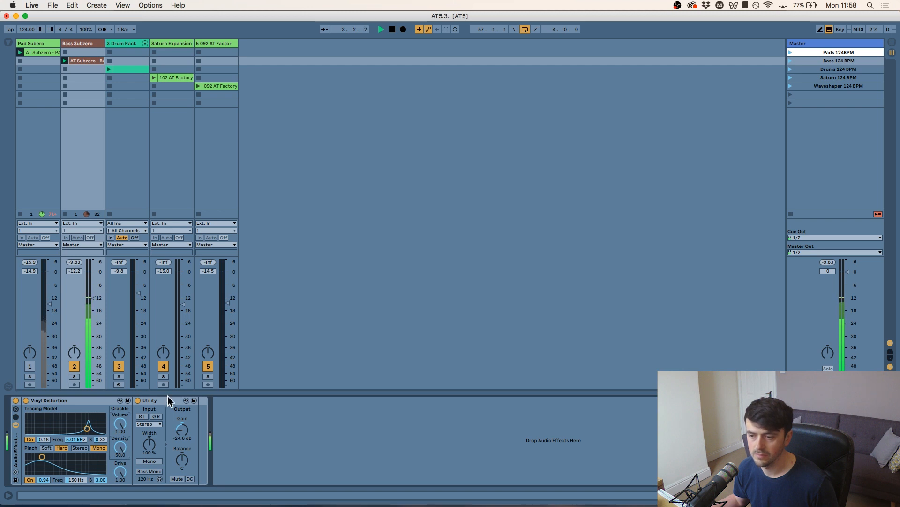
{"action": "left_click_drag", "start_coordinate": [180, 428], "coordinate": [180, 425]}
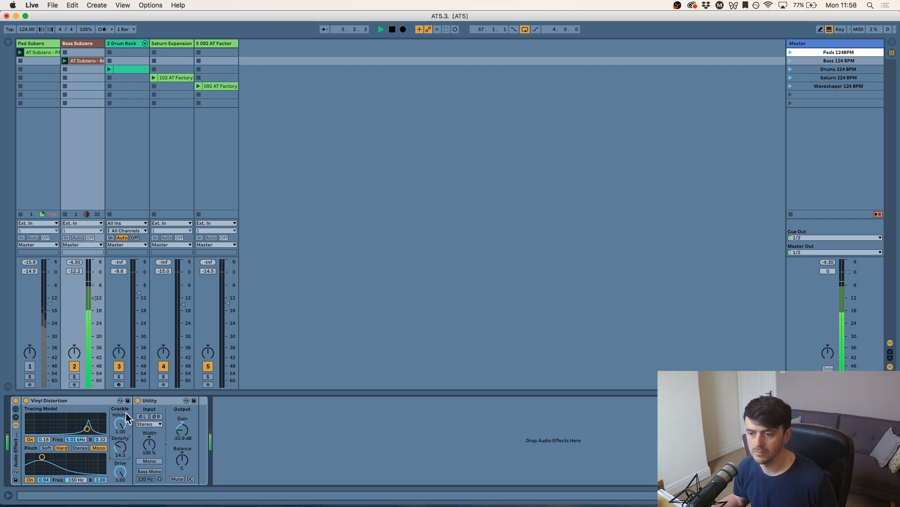
{"action": "key", "text": "space"}
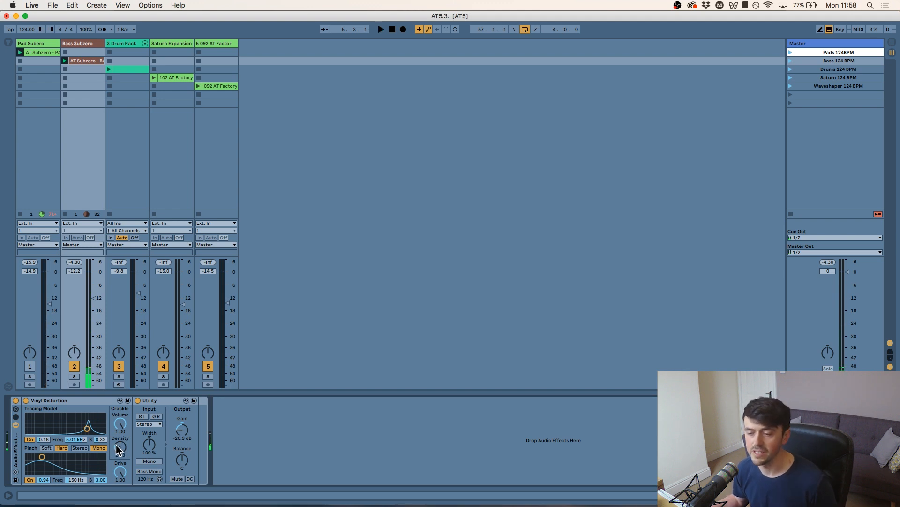
Step: Set the Vinyl Distortion's Tracing Model to 3.60 kHz with amount 1.00 and bandwidth 0.27 during playback, and stop
{"action": "left_click_drag", "start_coordinate": [87, 428], "coordinate": [83, 431]}
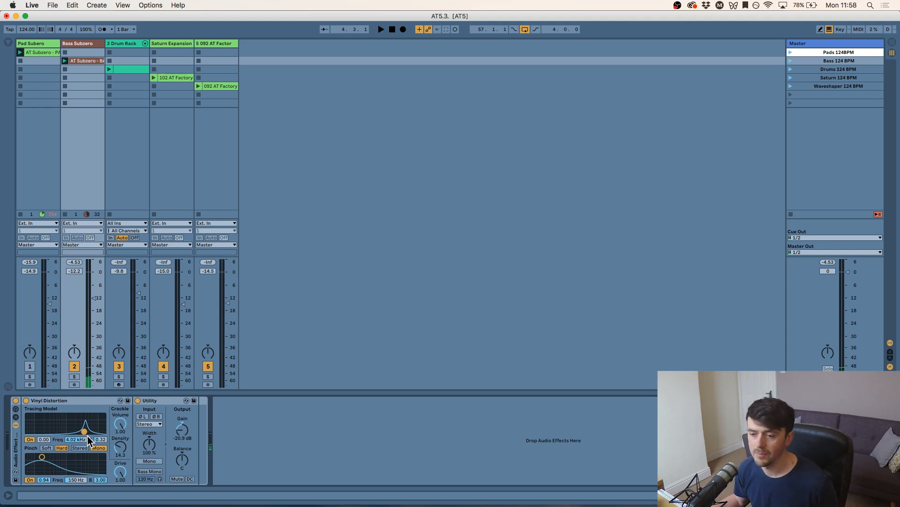
{"action": "key", "text": "space"}
{"action": "mouse_move", "coordinate": [87, 435]}
{"action": "left_mouse_down"}
{"action": "mouse_move", "coordinate": [78, 416]}
{"action": "mouse_move", "coordinate": [38, 415]}
{"action": "mouse_move", "coordinate": [87, 416]}
{"action": "mouse_move", "coordinate": [100, 444]}
{"action": "mouse_move", "coordinate": [100, 398]}
{"action": "left_mouse_up"}
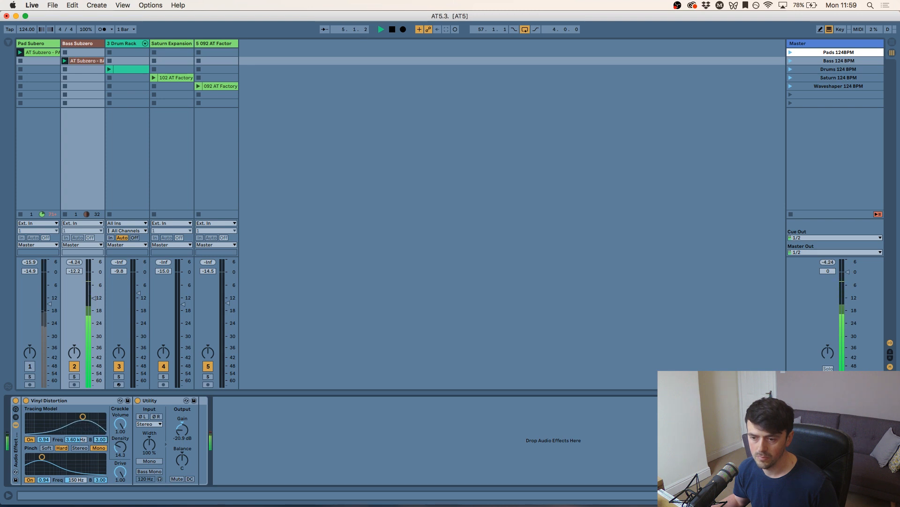
{"action": "left_click_drag", "start_coordinate": [101, 440], "coordinate": [100, 474]}
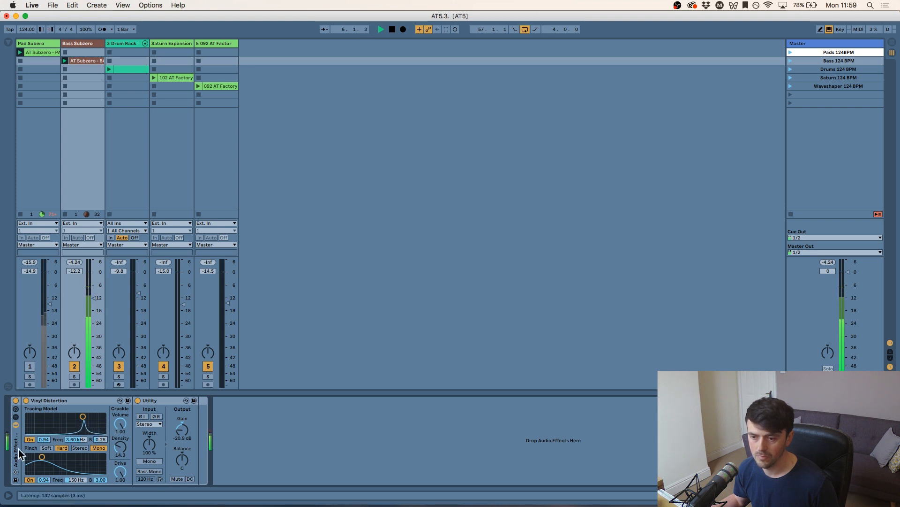
{"action": "left_click_drag", "start_coordinate": [44, 440], "coordinate": [43, 425]}
{"action": "mouse_move", "coordinate": [102, 440]}
{"action": "left_mouse_down"}
{"action": "mouse_move", "coordinate": [103, 430]}
{"action": "mouse_move", "coordinate": [99, 448]}
{"action": "left_mouse_up"}
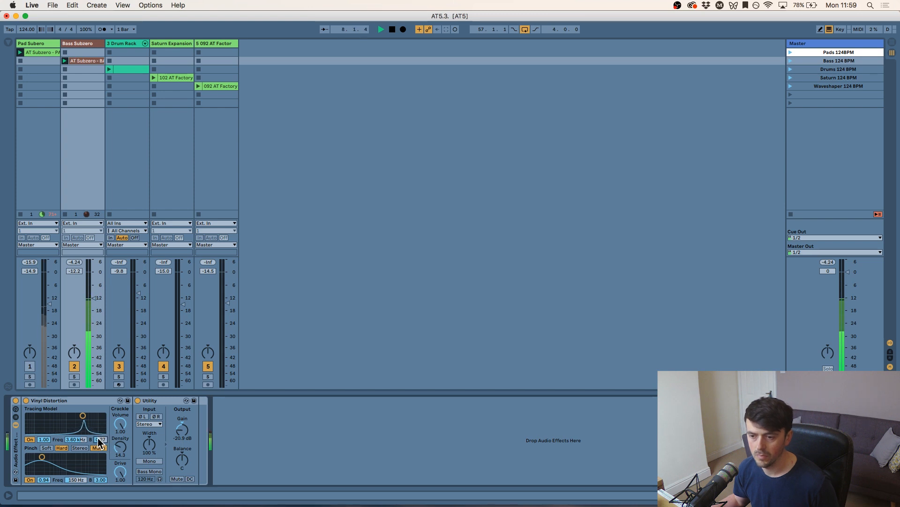
{"action": "key", "text": "space"}
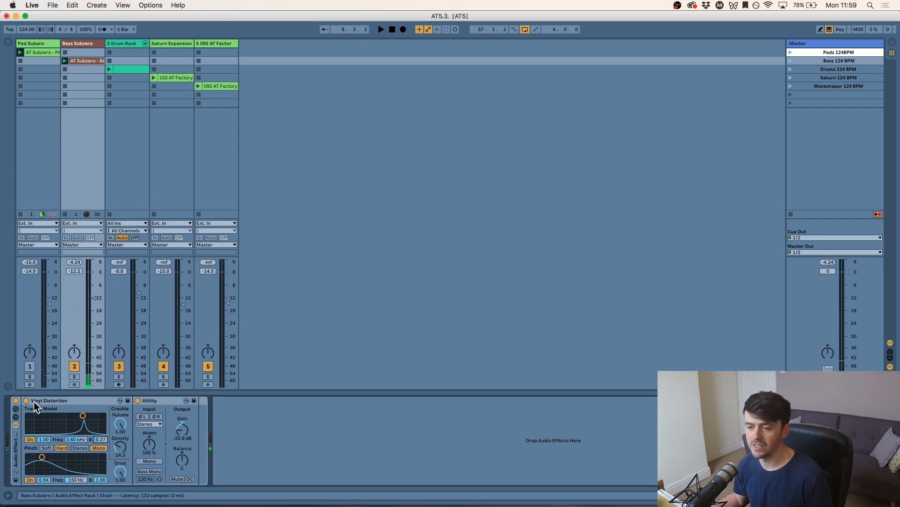
Step: Show the Drum Rack track's devices and open the Virtual Tape Machines window, placing it clear of the track columns
{"action": "left_click", "coordinate": [124, 45]}
{"action": "left_click", "coordinate": [86, 44]}
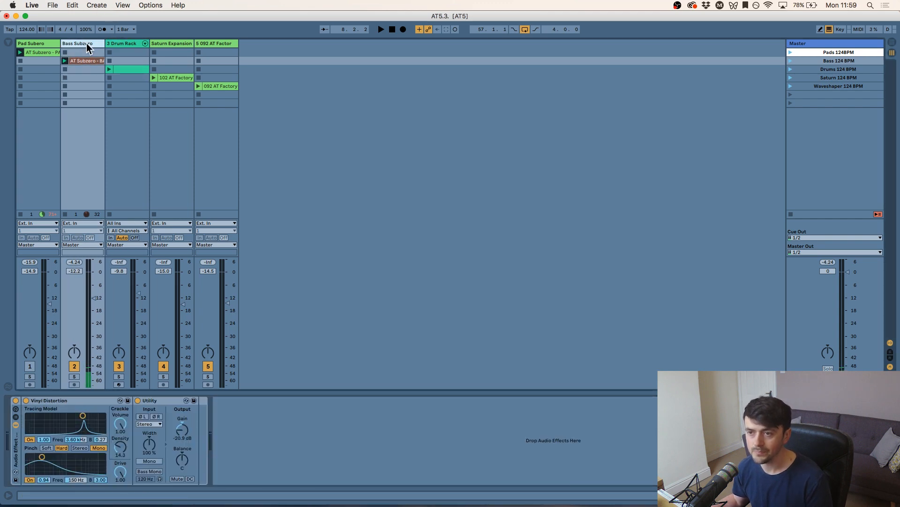
{"action": "left_click", "coordinate": [113, 42]}
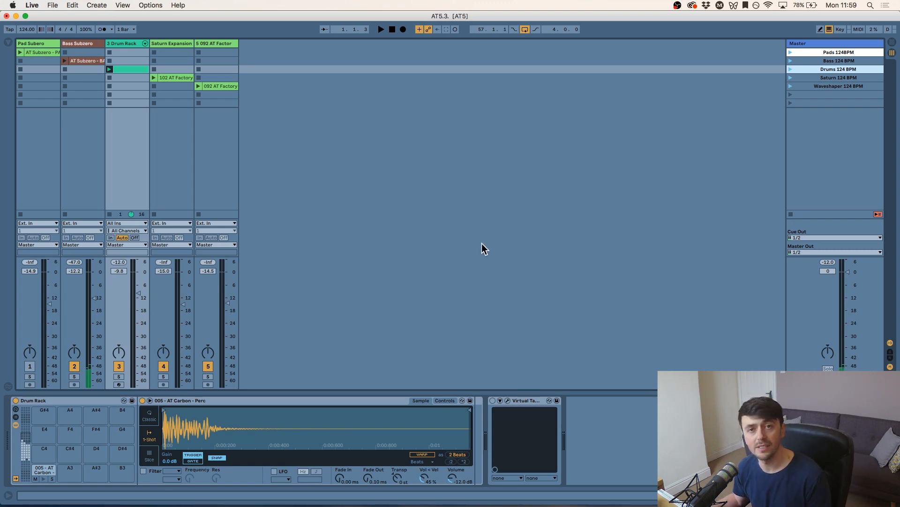
{"action": "left_click", "coordinate": [507, 400]}
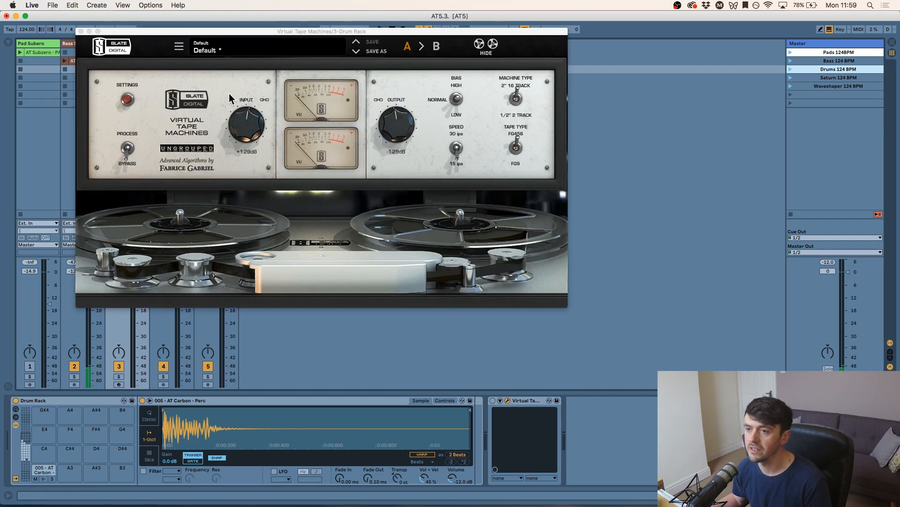
{"action": "left_click_drag", "start_coordinate": [240, 32], "coordinate": [474, 60]}
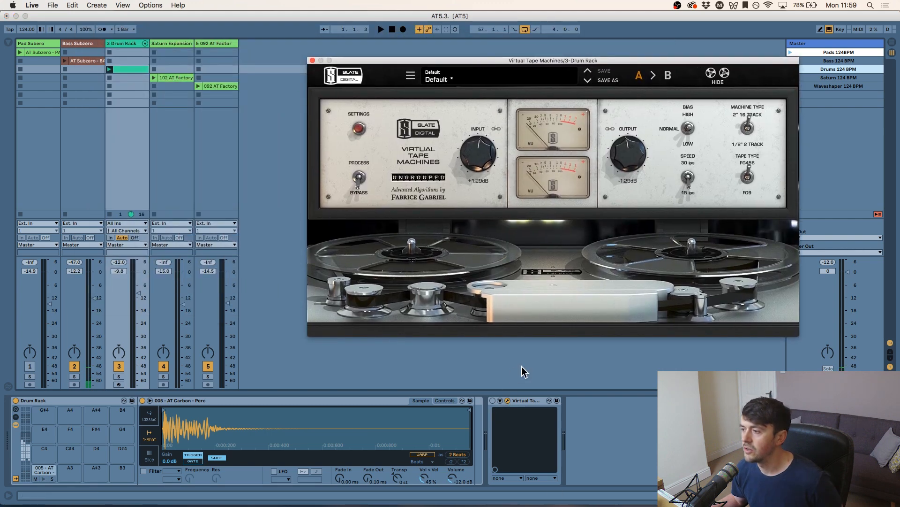
Step: Play the drums with Virtual Tape Machines switched on, sweeping its input from -18.0 dB to +17.4 dB and settling at +5.15 dB
{"action": "left_click_drag", "start_coordinate": [495, 158], "coordinate": [478, 253]}
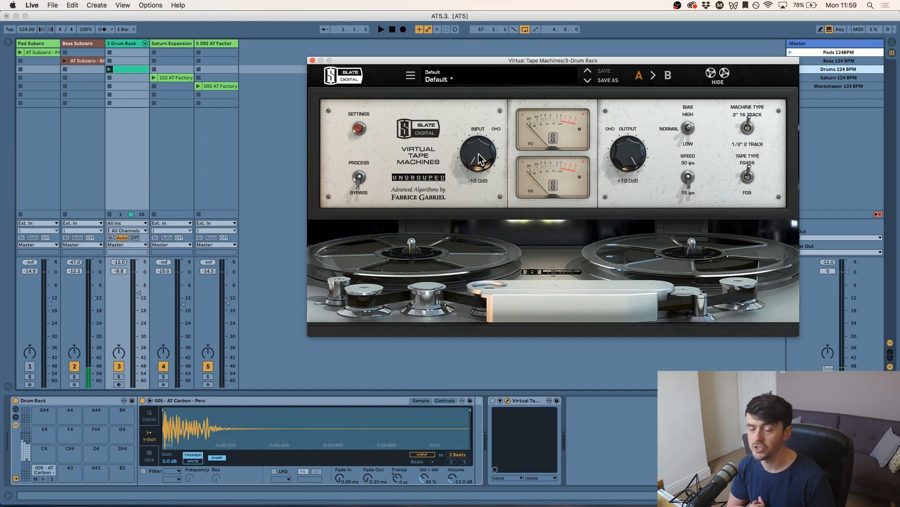
{"action": "key", "text": "space"}
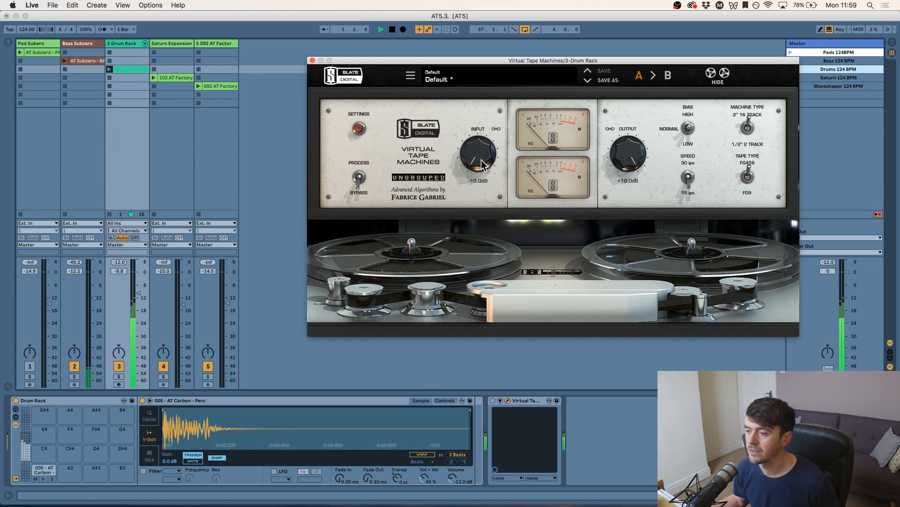
{"action": "left_click", "coordinate": [488, 397]}
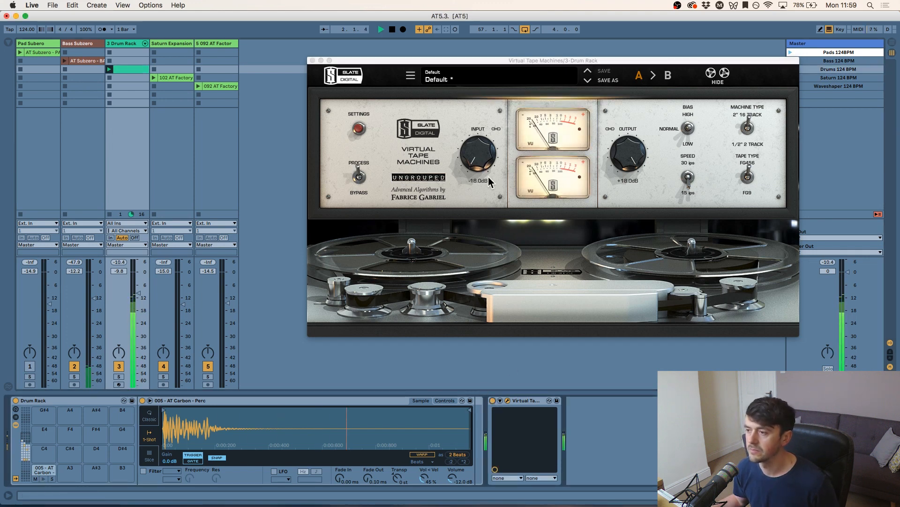
{"action": "left_click_drag", "start_coordinate": [481, 166], "coordinate": [488, 49]}
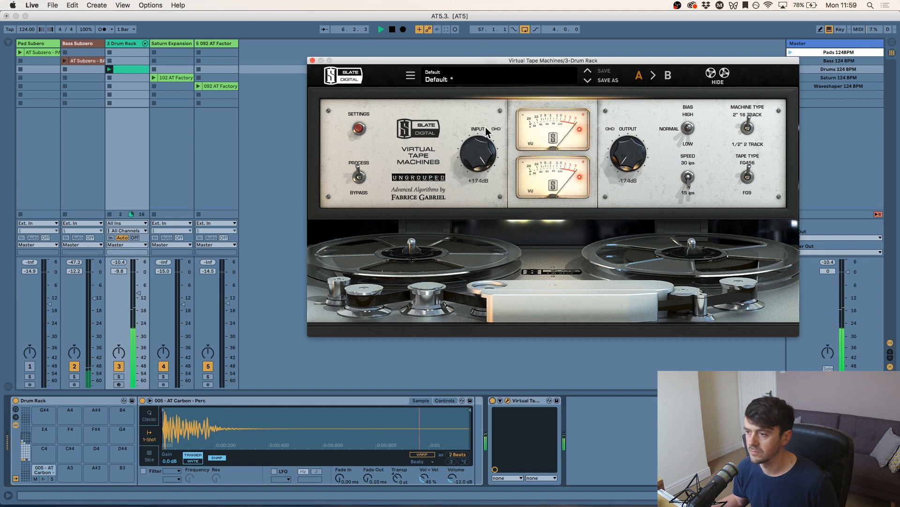
{"action": "left_click_drag", "start_coordinate": [484, 146], "coordinate": [475, 187]}
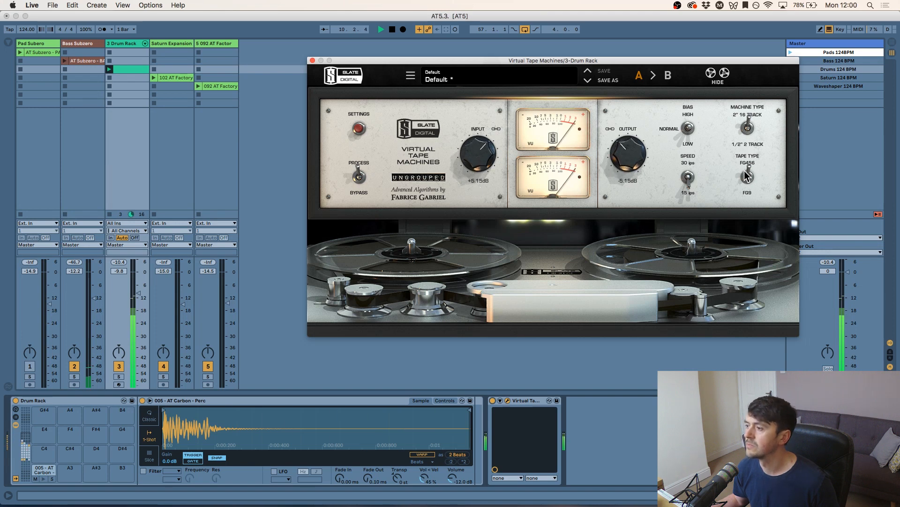
{"action": "key", "text": "space"}
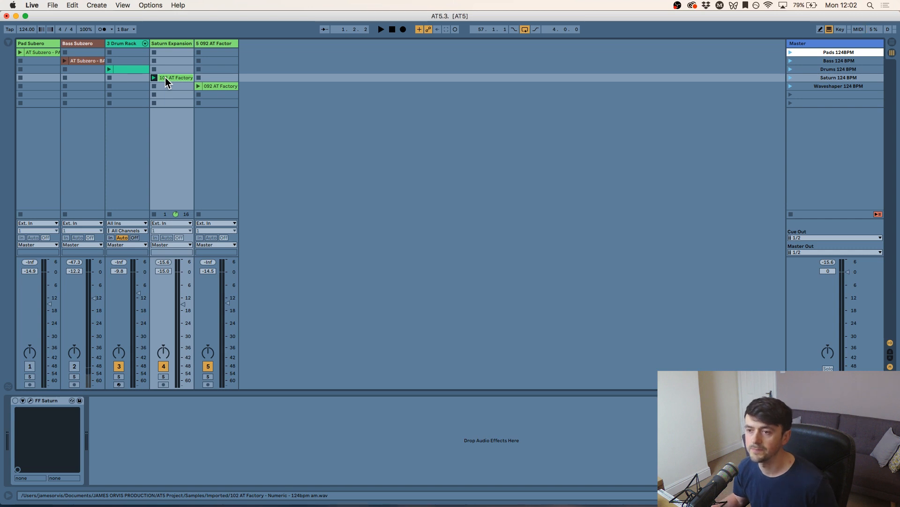
Step: Audition the Saturn Expansion track's clip with FF Saturn off, and open the FF Saturn window
{"action": "key", "text": "space"}
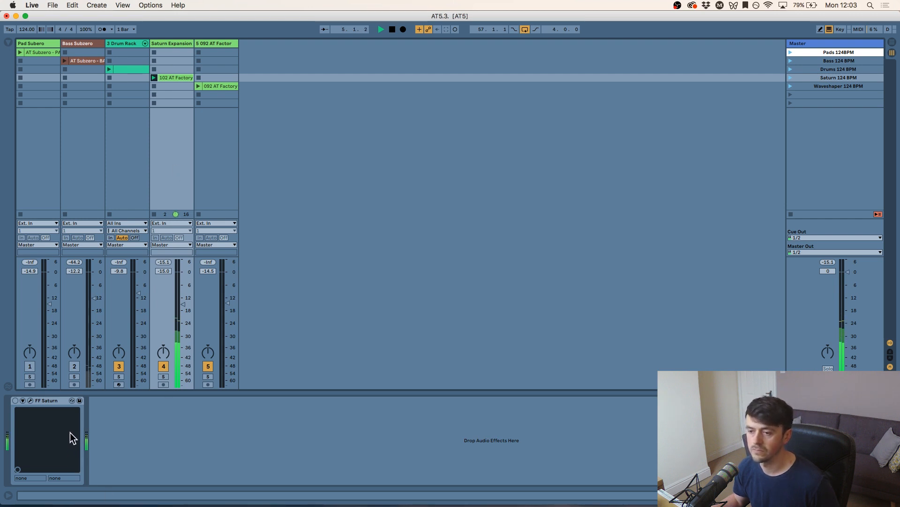
{"action": "key", "text": "space"}
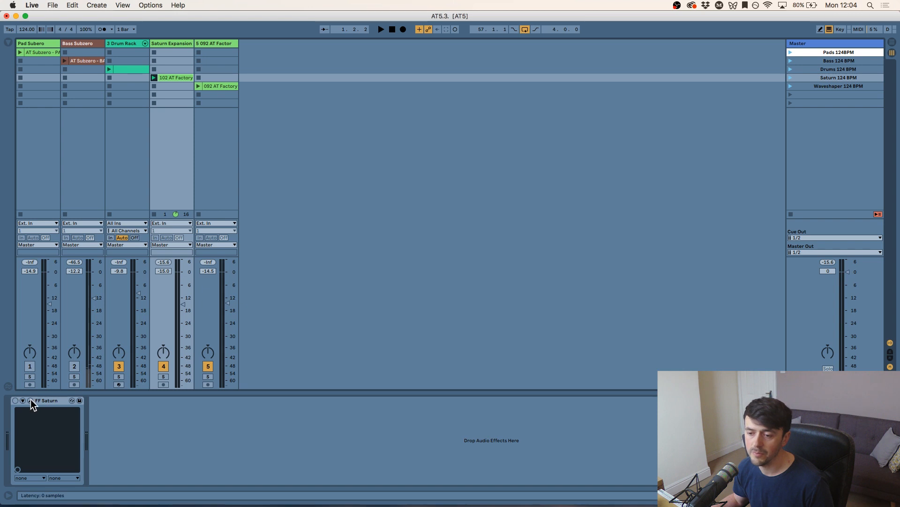
{"action": "left_click", "coordinate": [70, 401]}
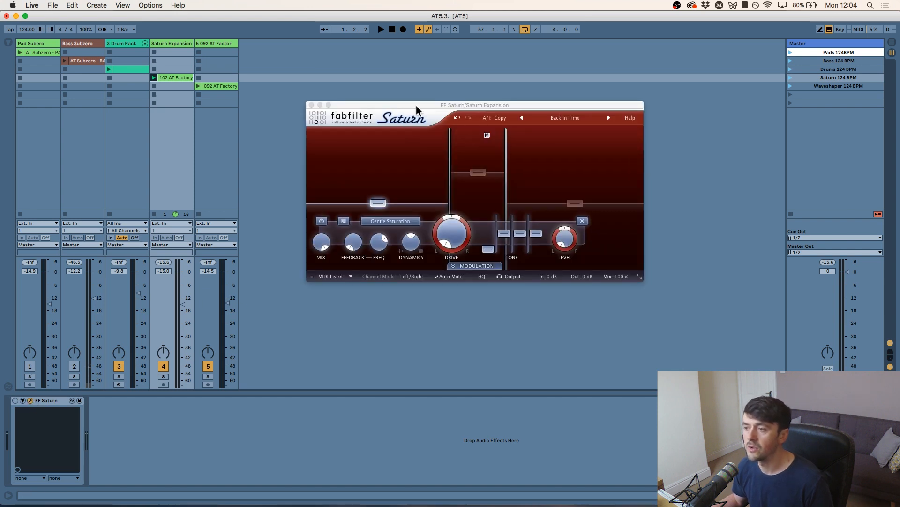
{"action": "left_click", "coordinate": [416, 105]}
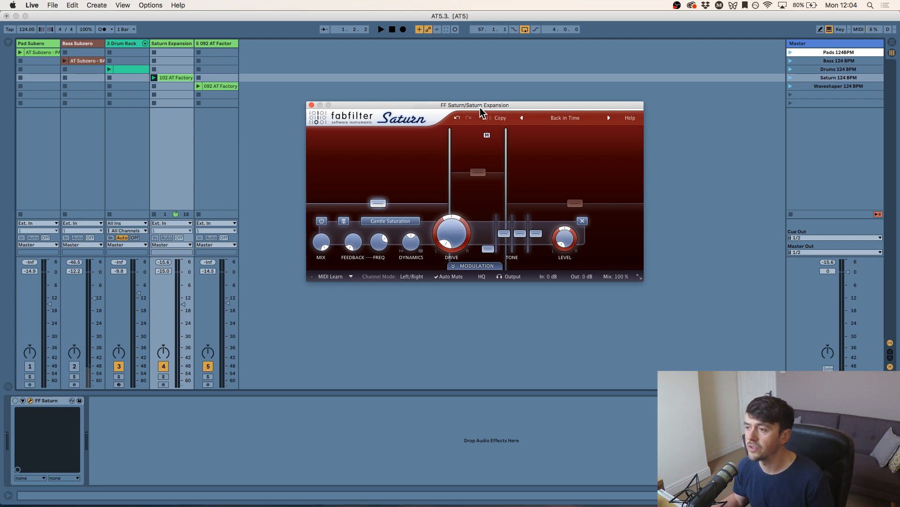
Step: Browse FF Saturn's preset categories and choose Back in Time from AT Aggressive
{"action": "left_click", "coordinate": [565, 118]}
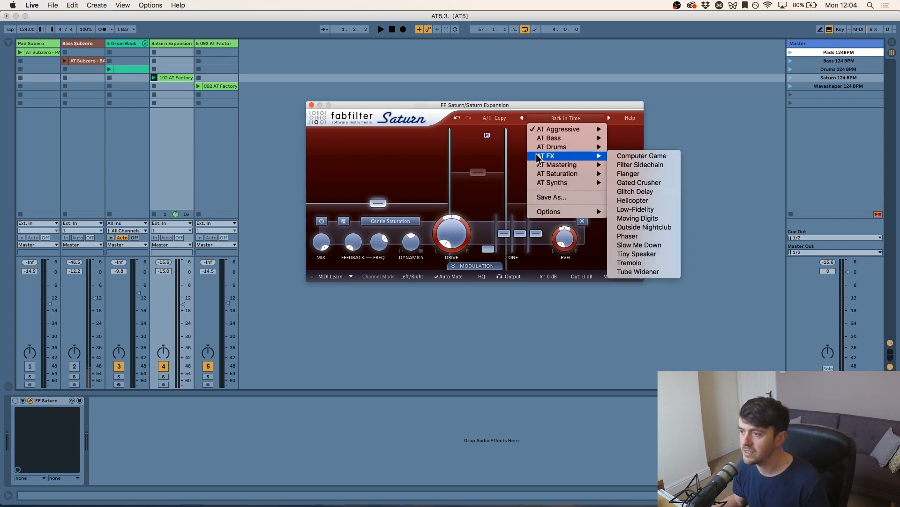
{"action": "mouse_move", "coordinate": [569, 134]}
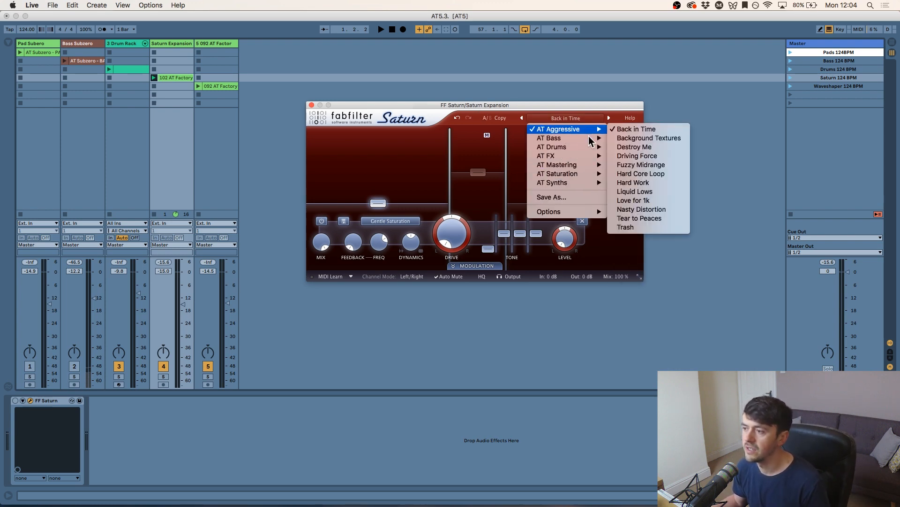
{"action": "mouse_move", "coordinate": [580, 177]}
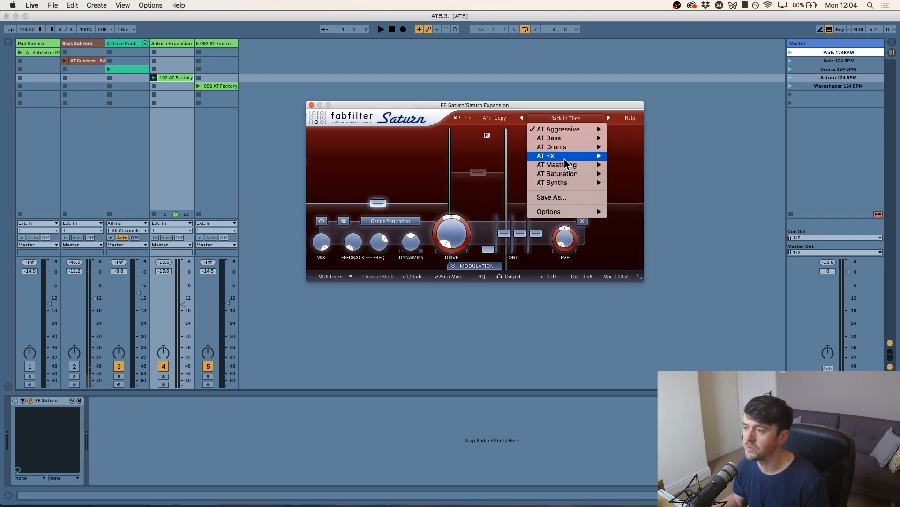
{"action": "mouse_move", "coordinate": [546, 160]}
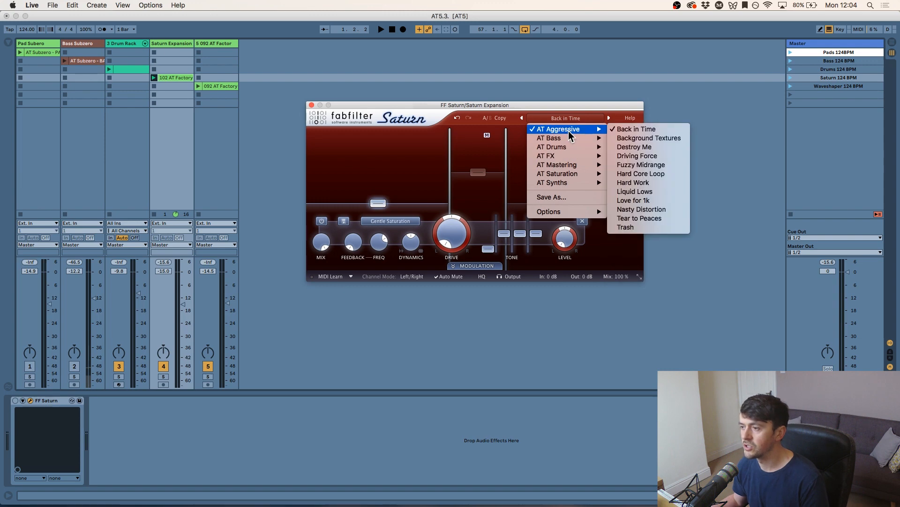
{"action": "left_click", "coordinate": [621, 131]}
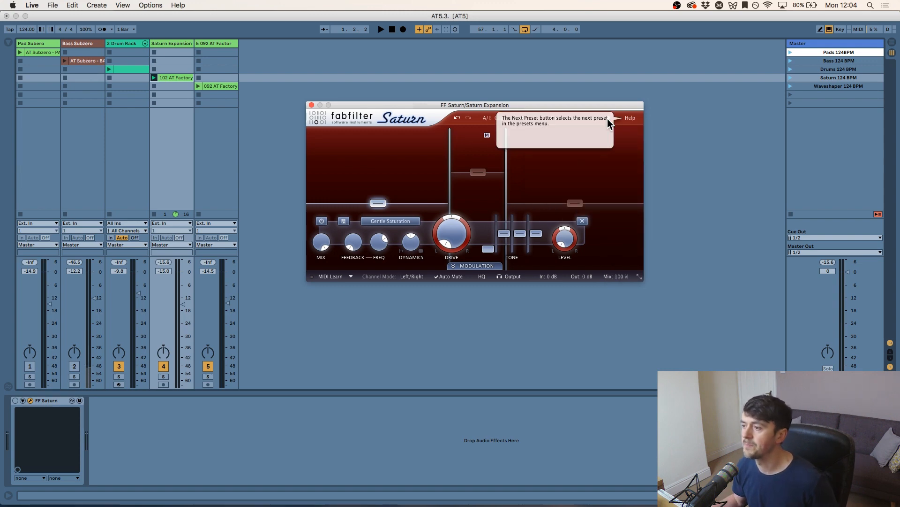
Step: Start playback, switch on FF Saturn, and audition the presets from Background Textures through Driving Force
{"action": "key", "text": "space"}
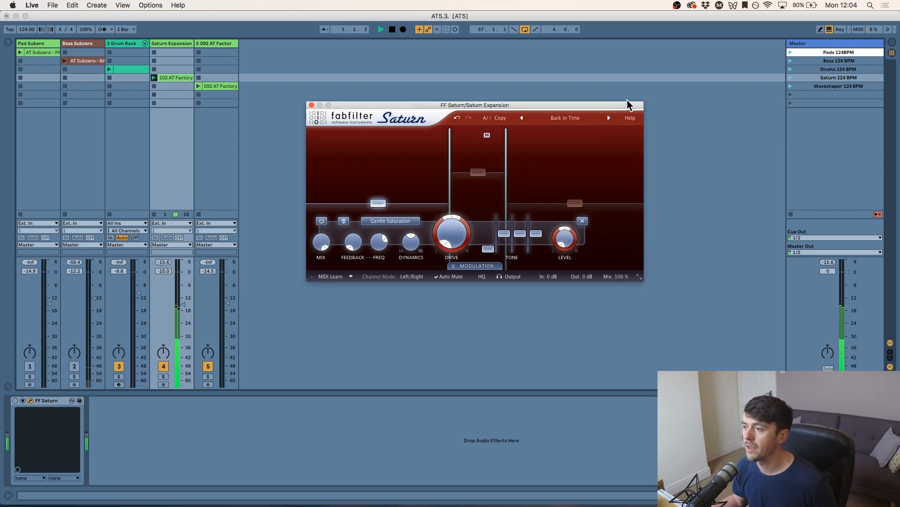
{"action": "left_click", "coordinate": [15, 400]}
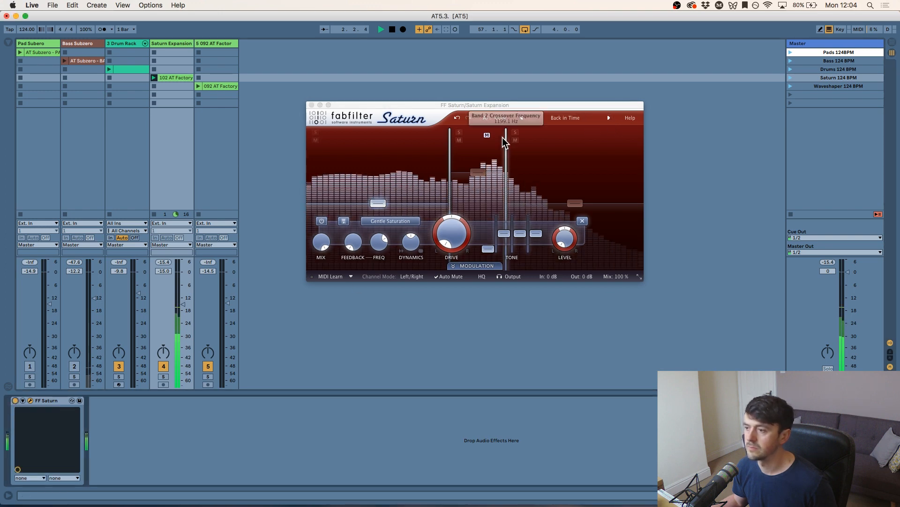
{"action": "left_click", "coordinate": [610, 120]}
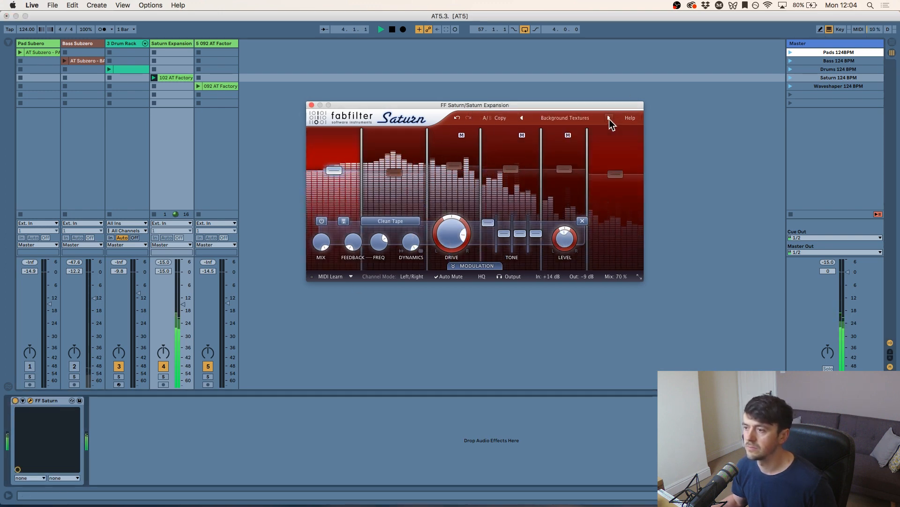
{"action": "left_click", "coordinate": [609, 119]}
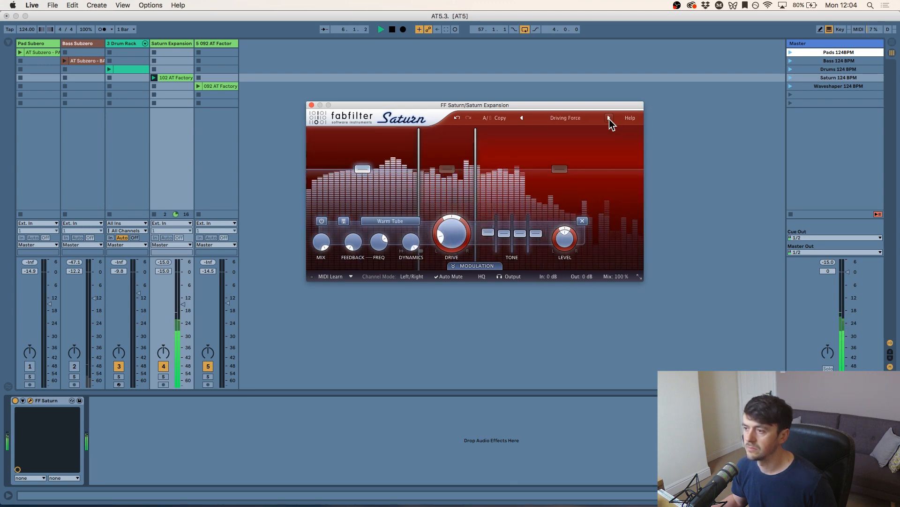
Step: Audition FF Saturn's Fuzzy Midrange and Hard Core Loop presets, plus Fatter 1, Fatter 2 and Hot Tubes from AT Saturation
{"action": "left_click", "coordinate": [609, 119]}
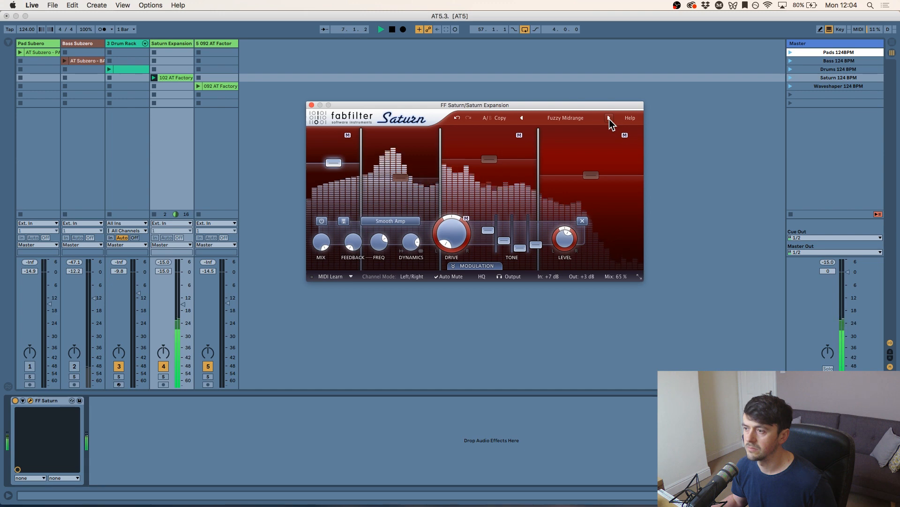
{"action": "left_click", "coordinate": [609, 119]}
{"action": "left_click", "coordinate": [583, 118]}
{"action": "mouse_move", "coordinate": [567, 168]}
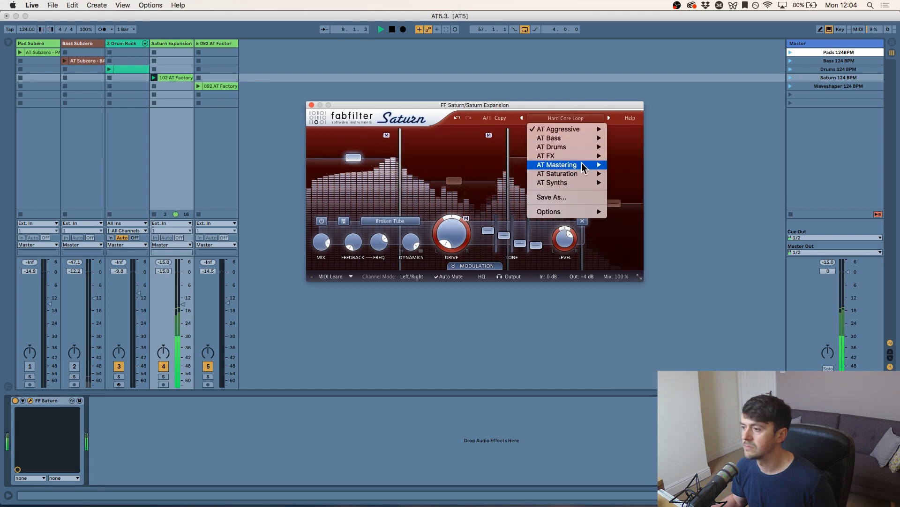
{"action": "left_click", "coordinate": [616, 174]}
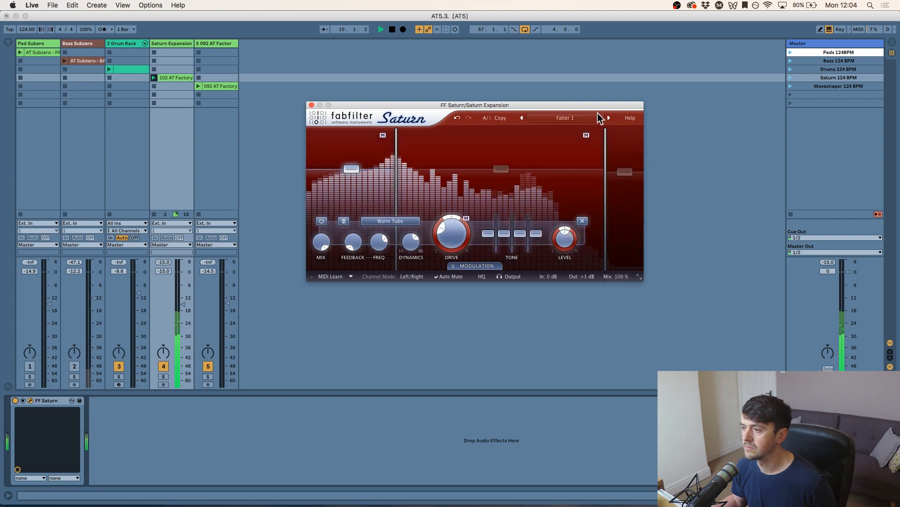
{"action": "left_click", "coordinate": [609, 118]}
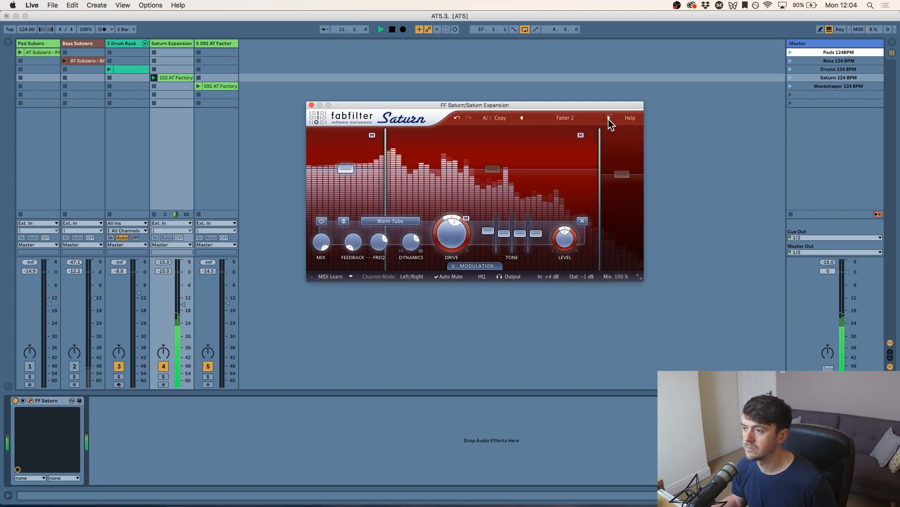
{"action": "left_click", "coordinate": [609, 118]}
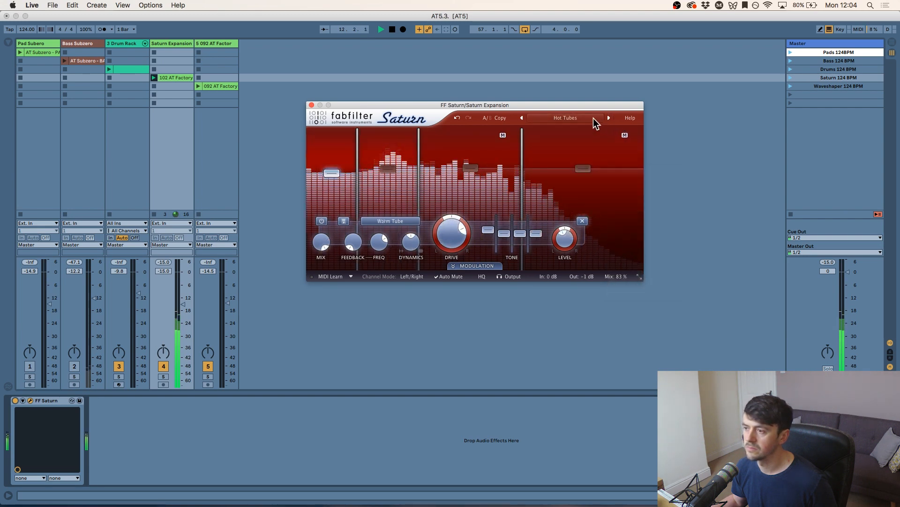
Step: Audition the AT FX presets Computer Game, Flanger, Gated Crusher and Glitch Delay, and stop playback
{"action": "left_click", "coordinate": [572, 116]}
{"action": "mouse_move", "coordinate": [584, 159]}
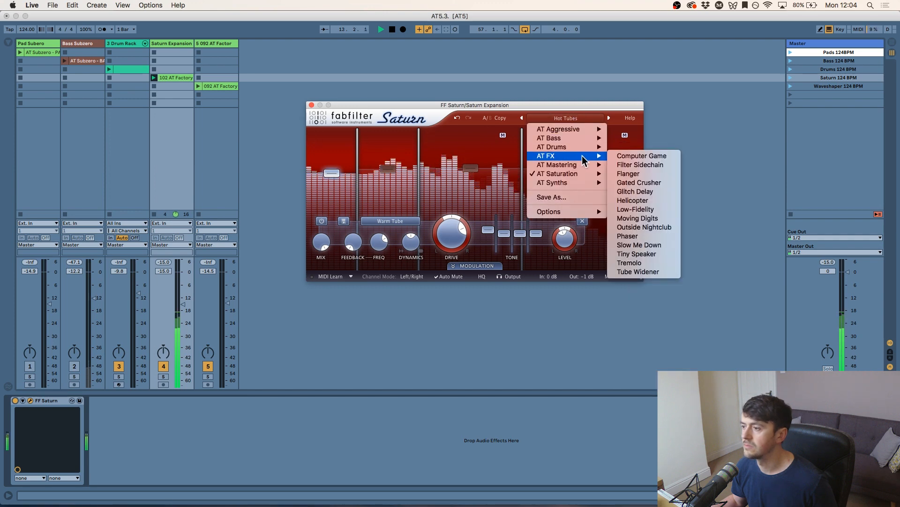
{"action": "left_click", "coordinate": [624, 156]}
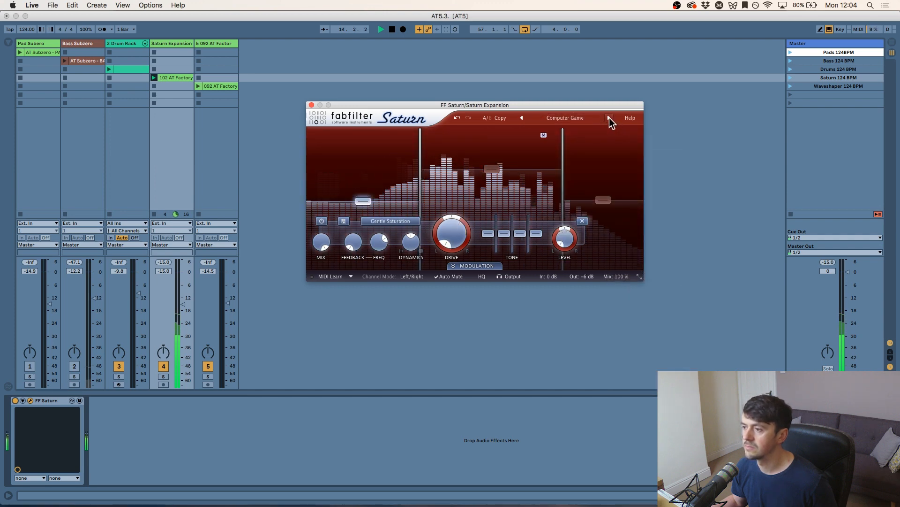
{"action": "left_click", "coordinate": [610, 117]}
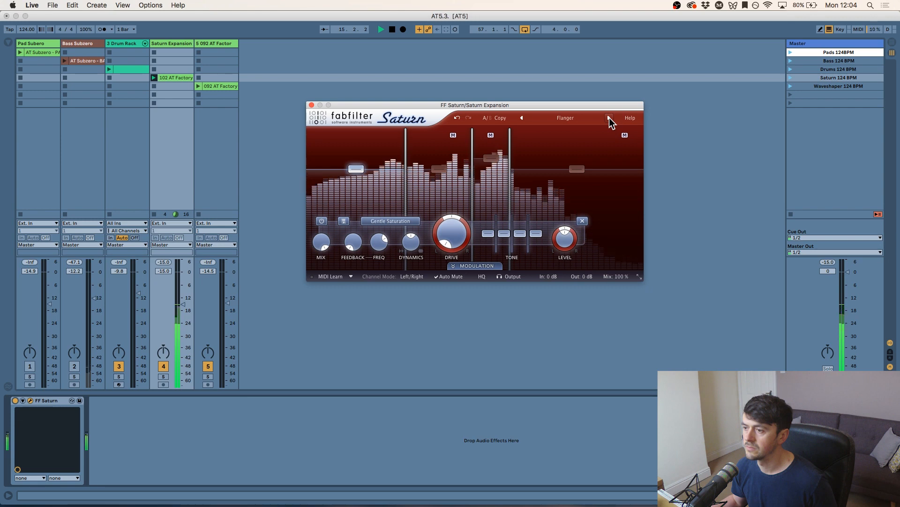
{"action": "left_click", "coordinate": [609, 118]}
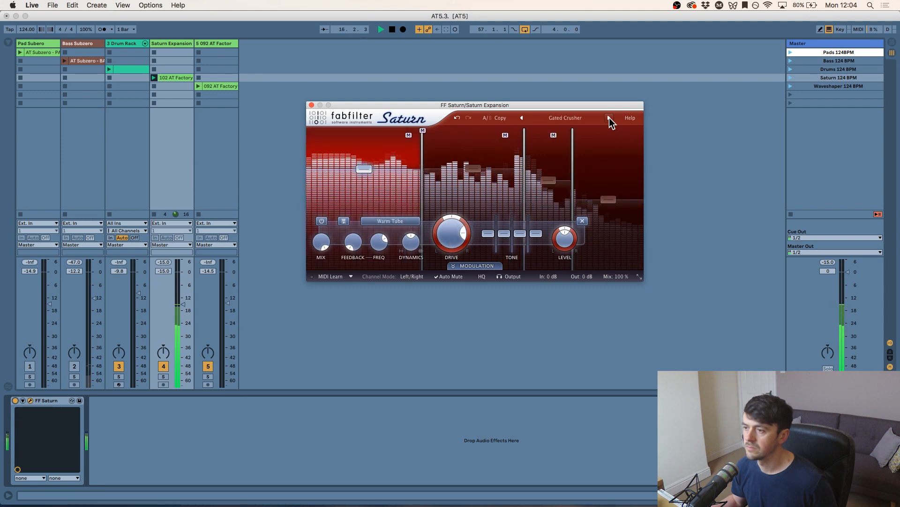
{"action": "left_click", "coordinate": [610, 118]}
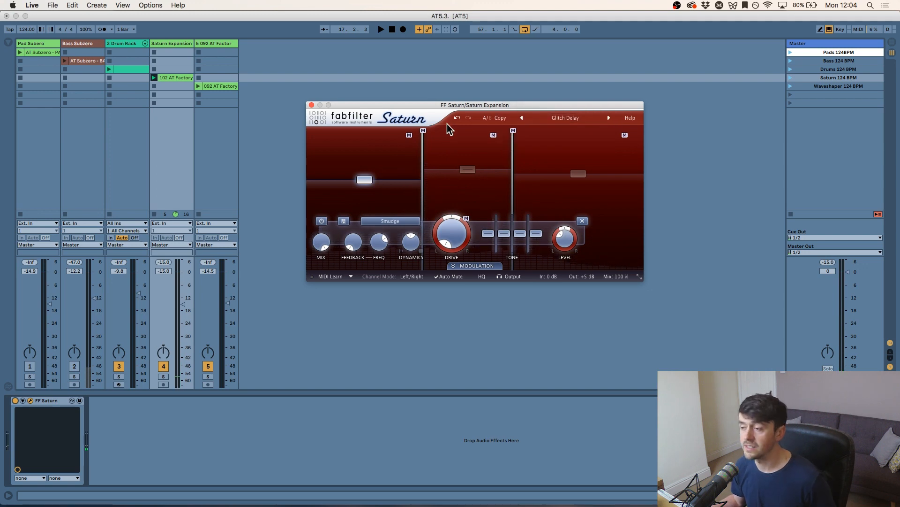
Step: Load the Background Textures preset from the AT Aggressive category in FF Saturn
{"action": "left_click", "coordinate": [552, 118]}
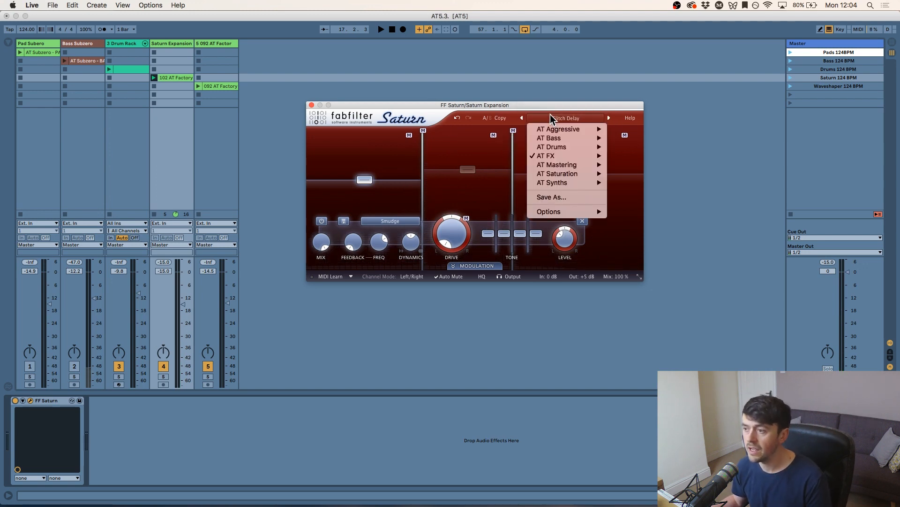
{"action": "mouse_move", "coordinate": [565, 157]}
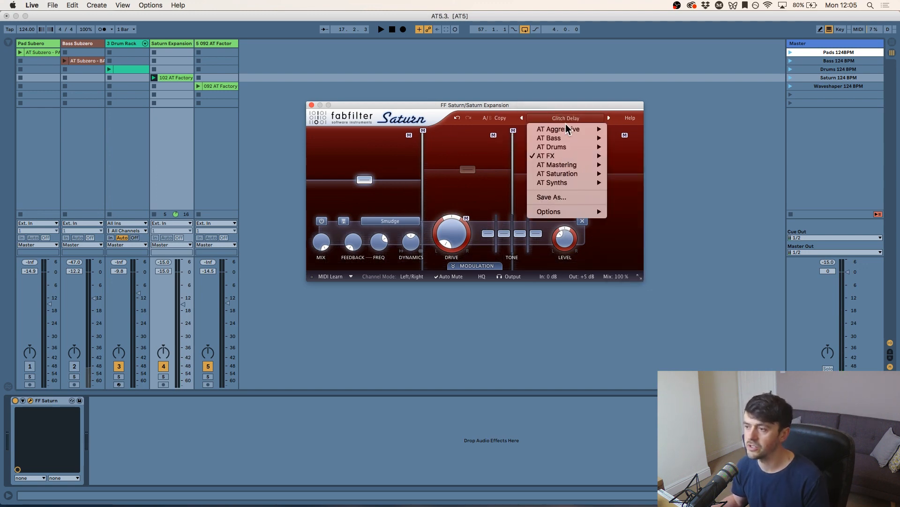
{"action": "mouse_move", "coordinate": [568, 132]}
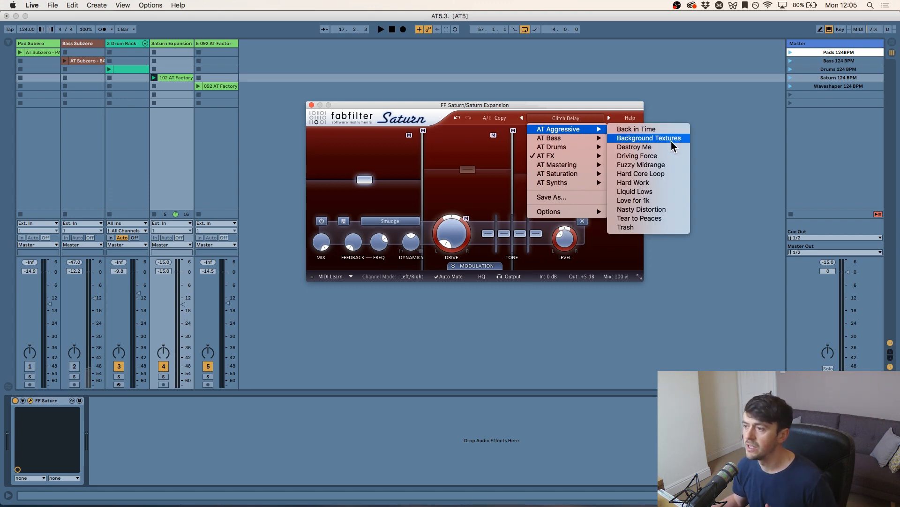
{"action": "left_click", "coordinate": [649, 138]}
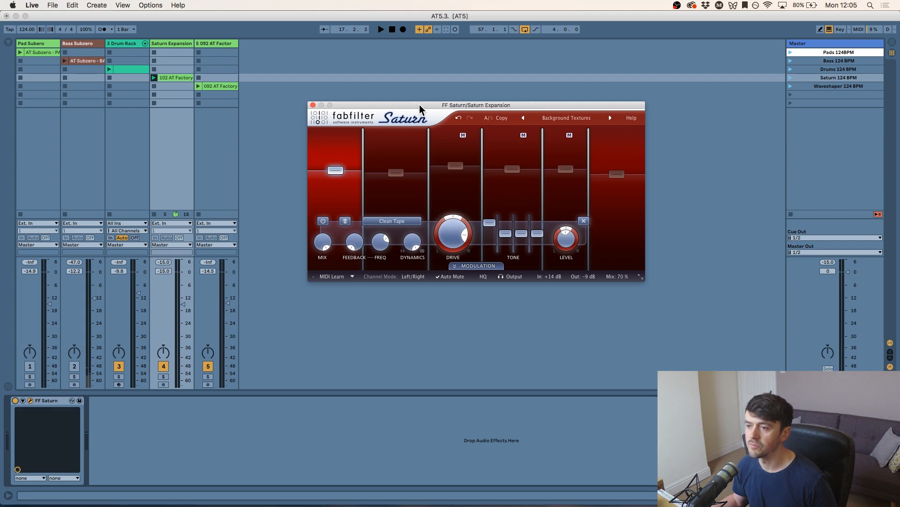
{"action": "left_click_drag", "start_coordinate": [420, 105], "coordinate": [415, 106]}
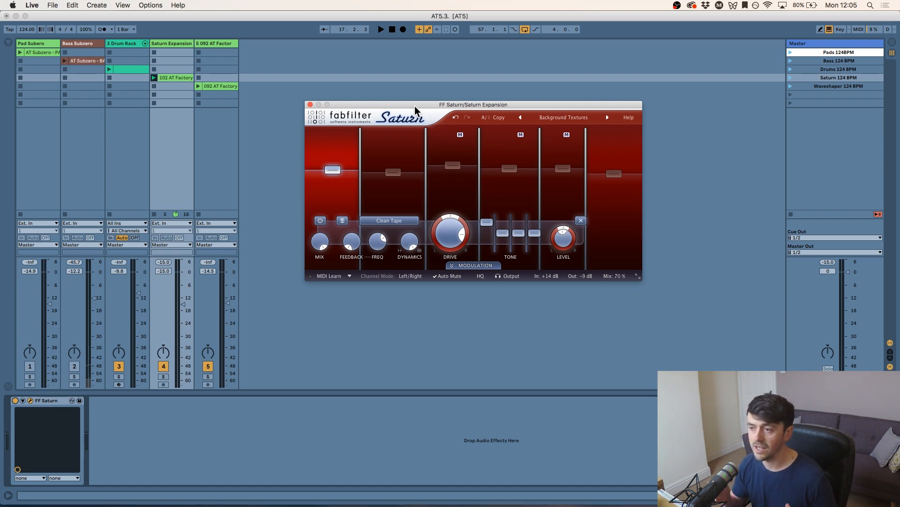
Step: Play the Saturn Expansion clip and compare it with FF Saturn switched off and back on
{"action": "key", "text": "space"}
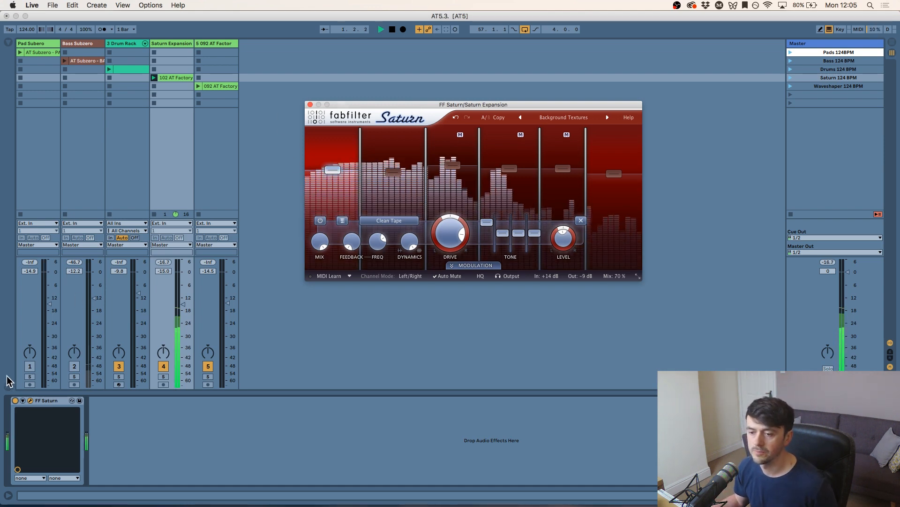
{"action": "left_click", "coordinate": [16, 400]}
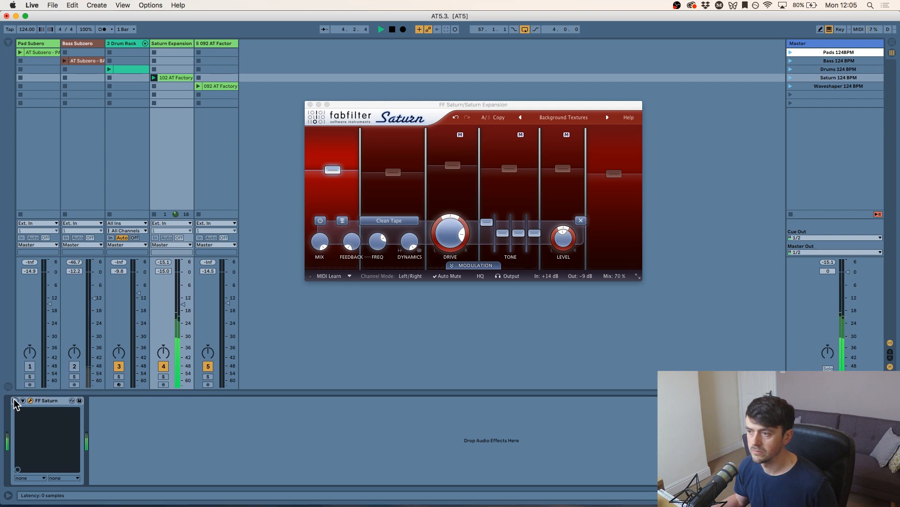
{"action": "left_click", "coordinate": [15, 401]}
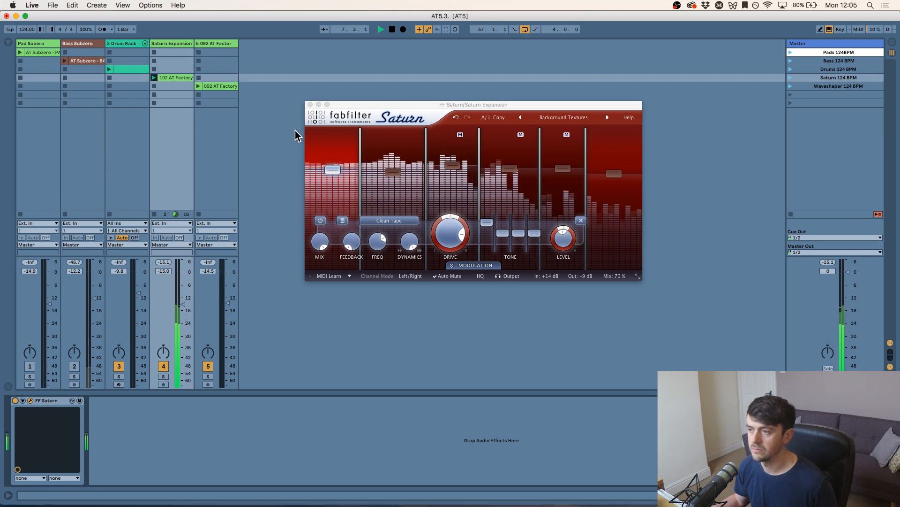
Step: Examine the settings of individual FF Saturn bands during playback, ending on the lowest band, and stop playback
{"action": "left_click", "coordinate": [414, 194]}
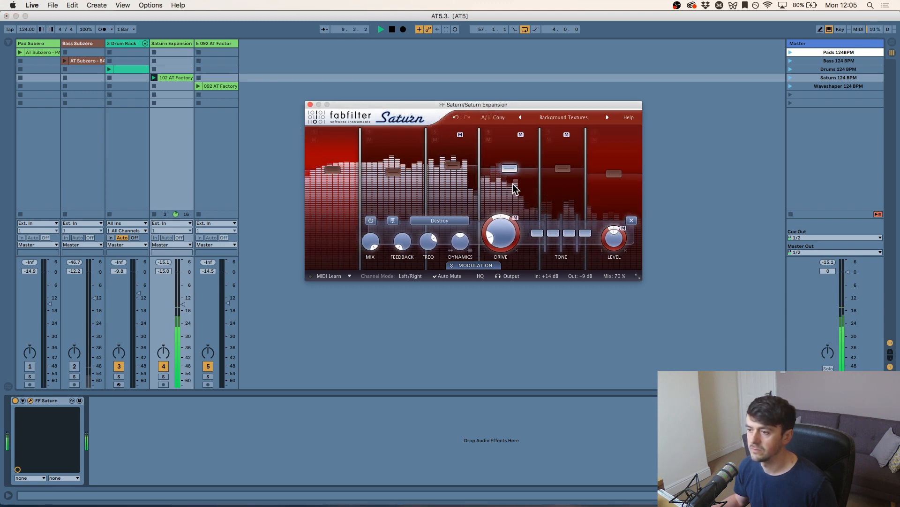
{"action": "left_click", "coordinate": [558, 195]}
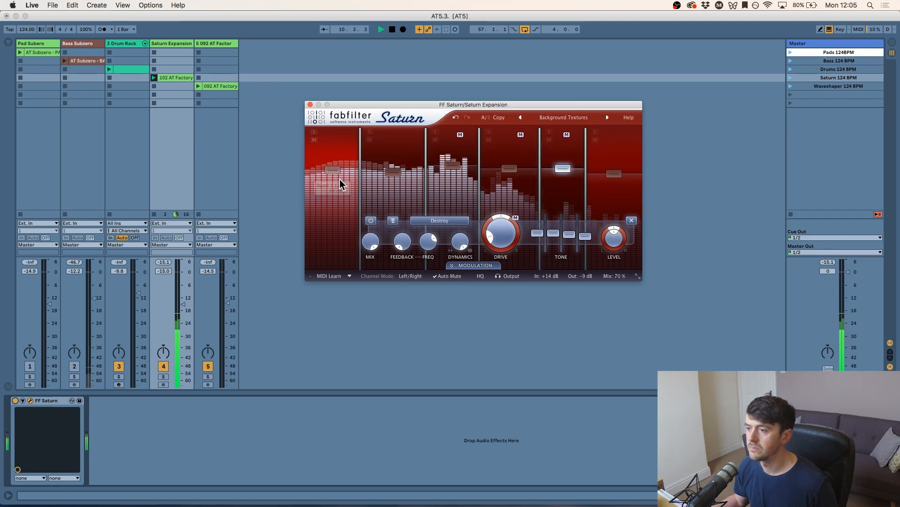
{"action": "left_click", "coordinate": [341, 195]}
{"action": "key", "text": "space"}
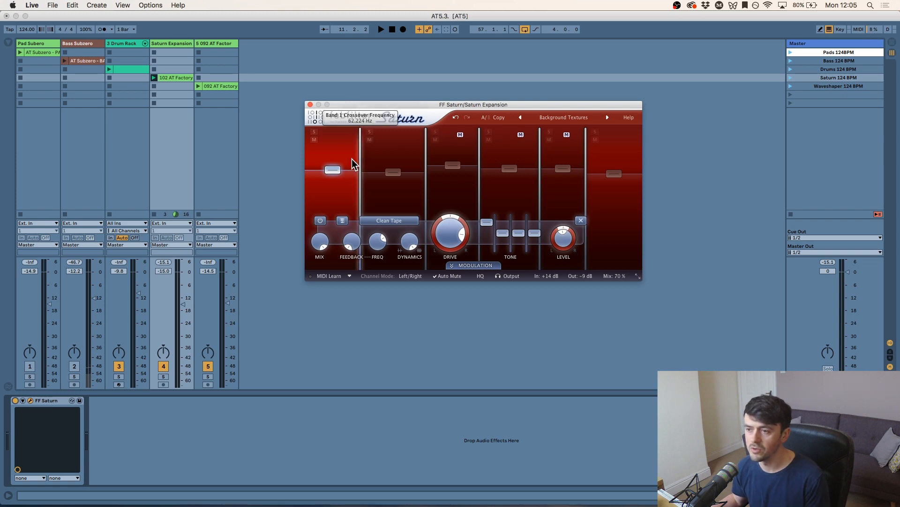
Step: Examine the distortion style assigned to each of the six FF Saturn bands, including the fifth band's full list of styles
{"action": "left_click", "coordinate": [401, 190]}
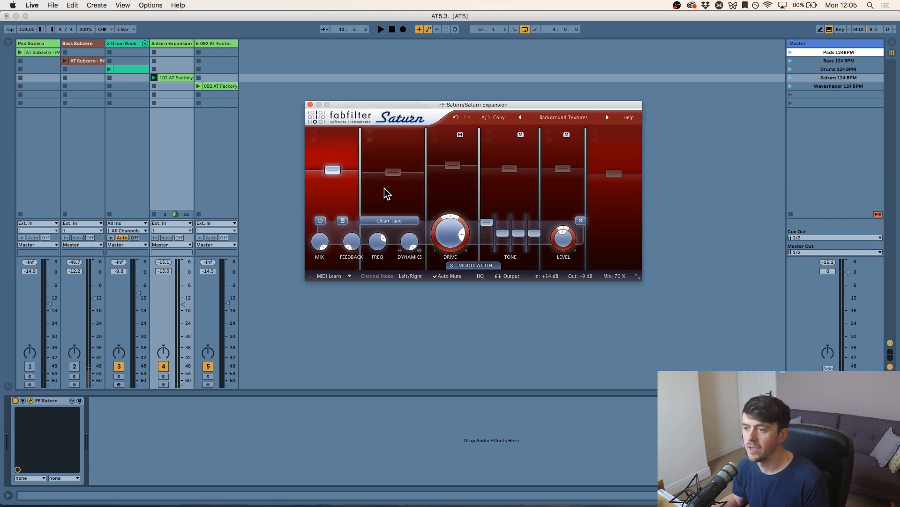
{"action": "left_click", "coordinate": [505, 187]}
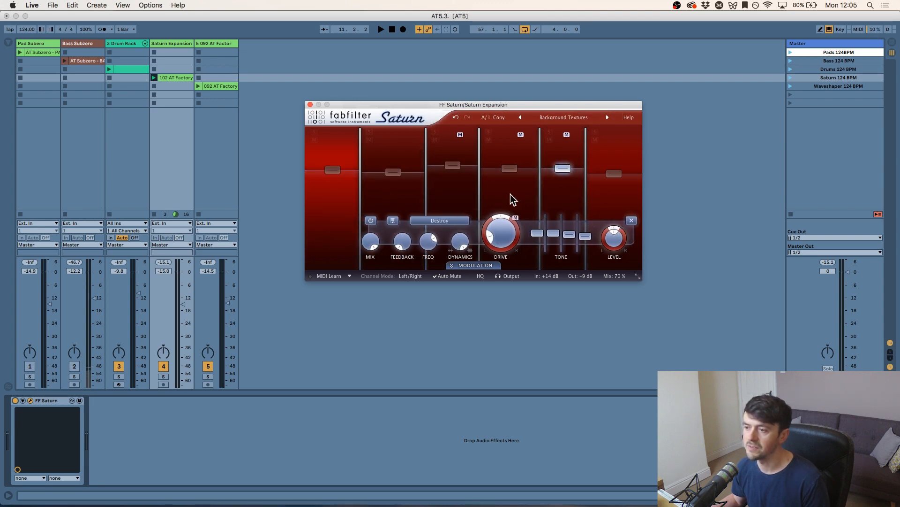
{"action": "left_click", "coordinate": [443, 188]}
{"action": "left_click", "coordinate": [404, 190]}
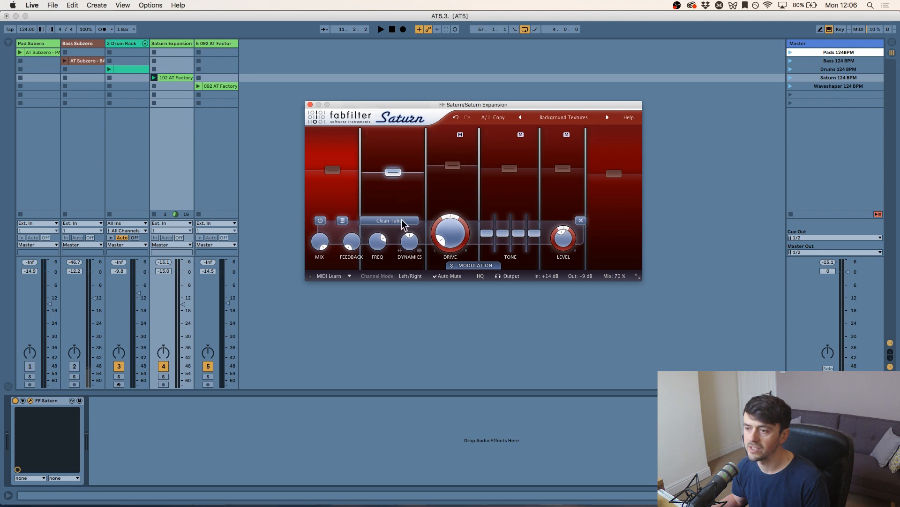
{"action": "left_click", "coordinate": [342, 196]}
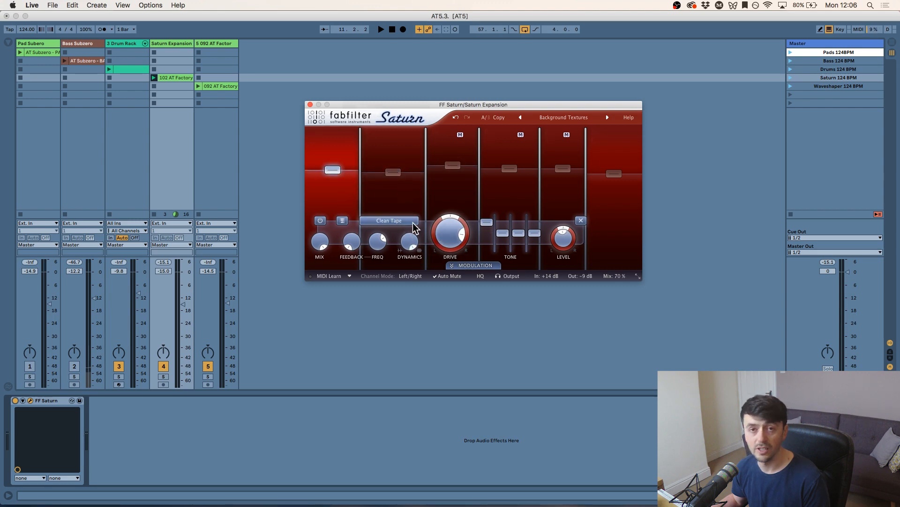
{"action": "left_click", "coordinate": [453, 203]}
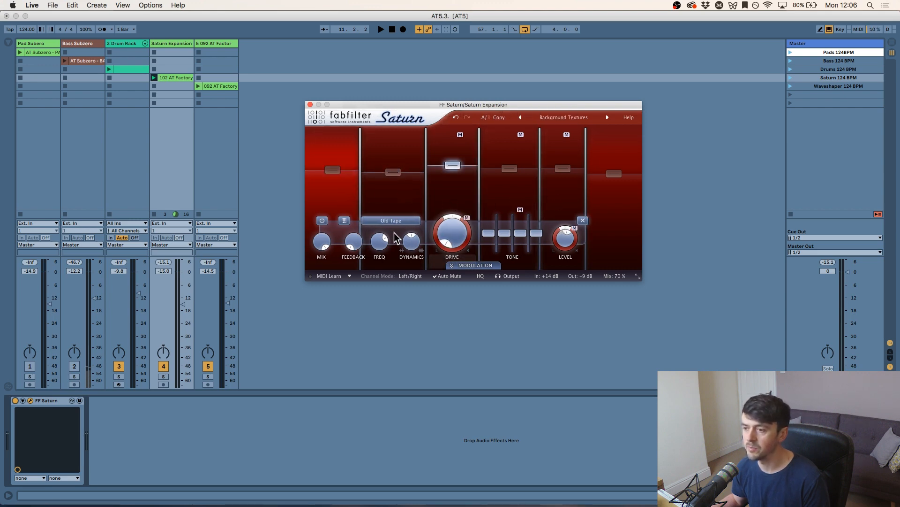
{"action": "left_click", "coordinate": [491, 196]}
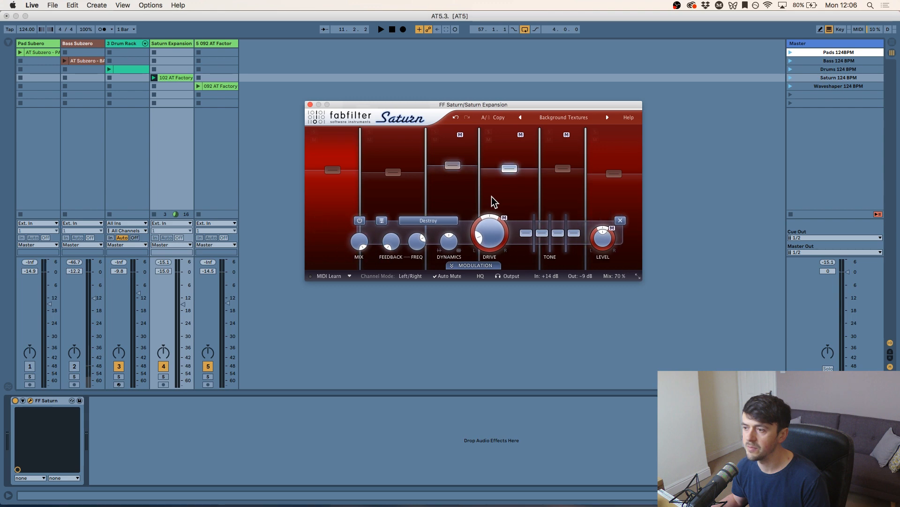
{"action": "left_click", "coordinate": [549, 195]}
{"action": "left_click", "coordinate": [453, 221]}
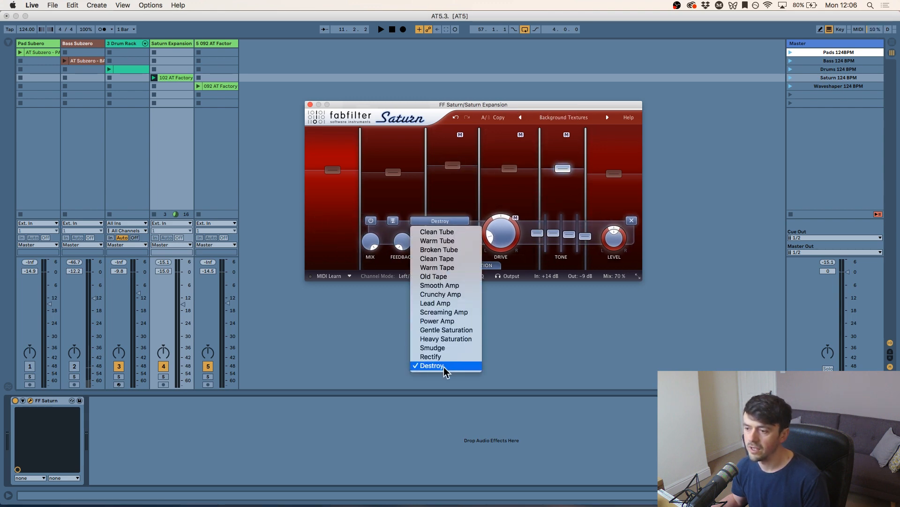
{"action": "left_click", "coordinate": [593, 178]}
{"action": "left_click", "coordinate": [596, 182]}
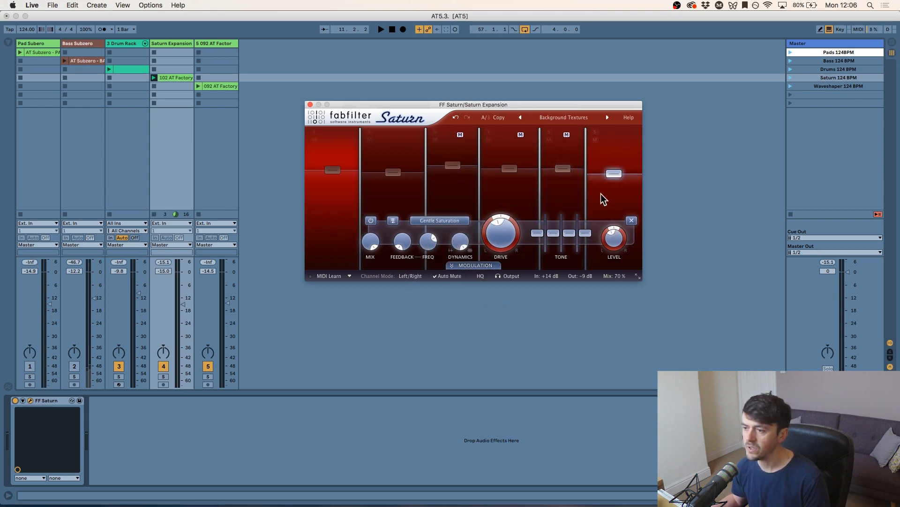
{"action": "left_click", "coordinate": [516, 185]}
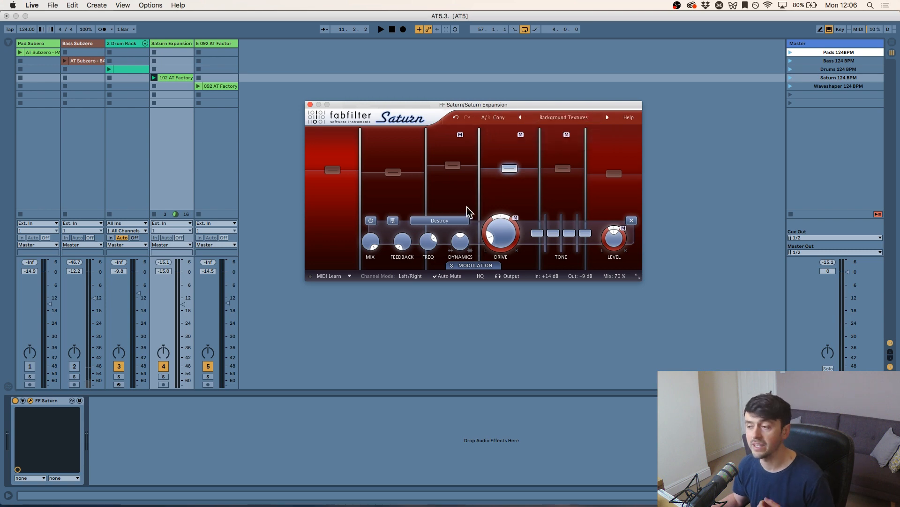
Step: View FF Saturn's preset categories without choosing one, and close the plug-in window
{"action": "left_click", "coordinate": [564, 118]}
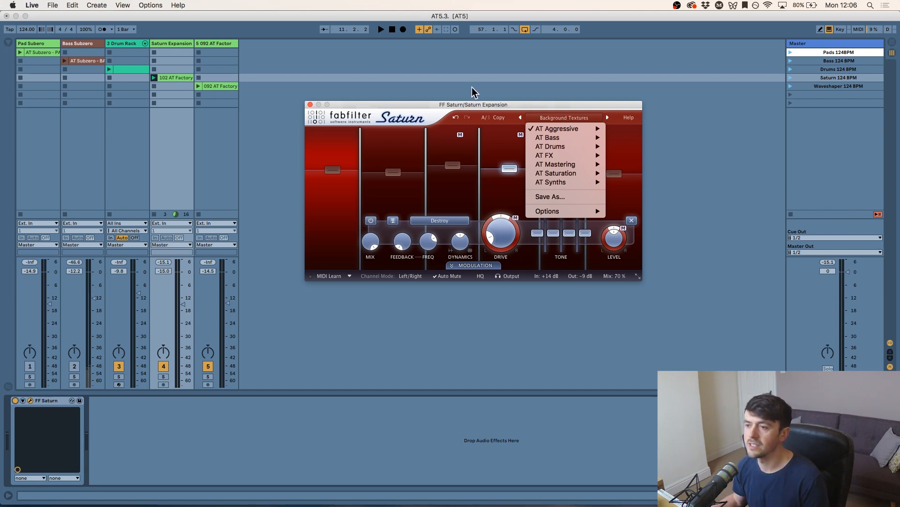
{"action": "left_click", "coordinate": [311, 106]}
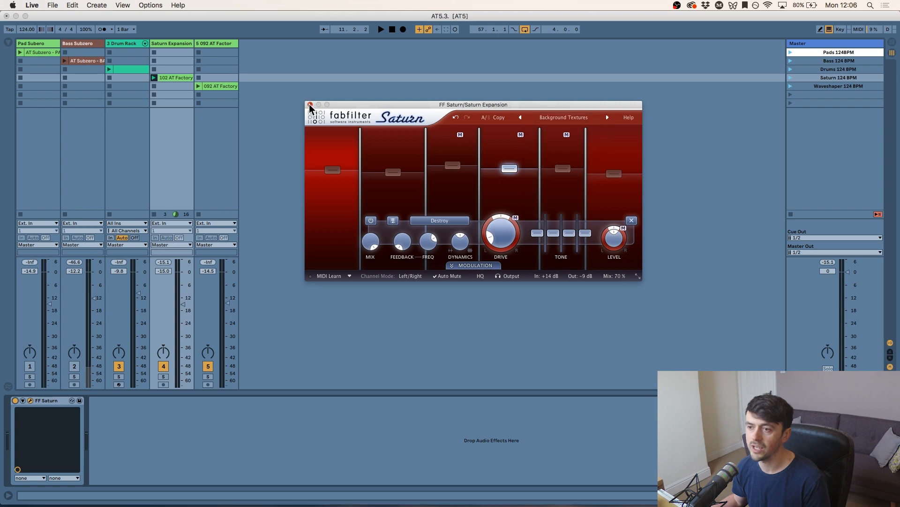
{"action": "left_click", "coordinate": [309, 104]}
Step: Switch to the 092 AT Factory clip on track 5, show its clip details, and play it
{"action": "key", "text": "Down"}
{"action": "key", "text": "Right"}
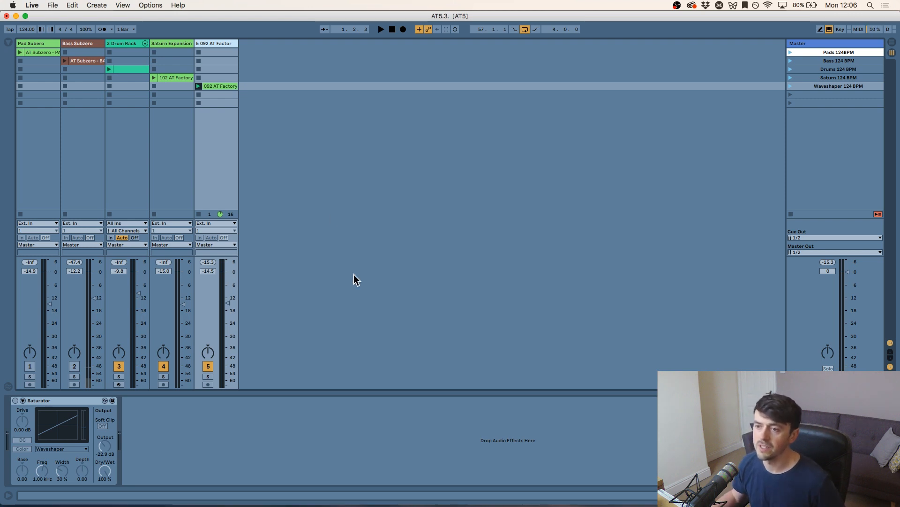
{"action": "left_click", "coordinate": [225, 85]}
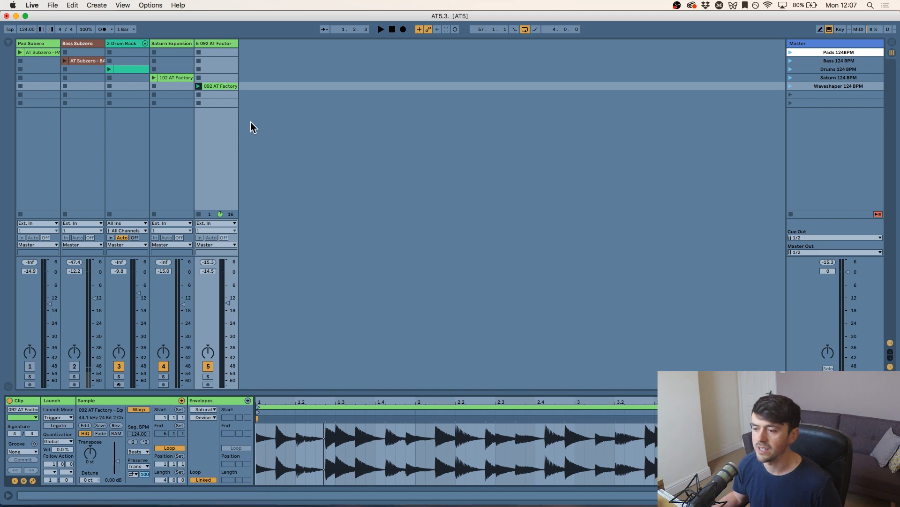
{"action": "key", "text": "space"}
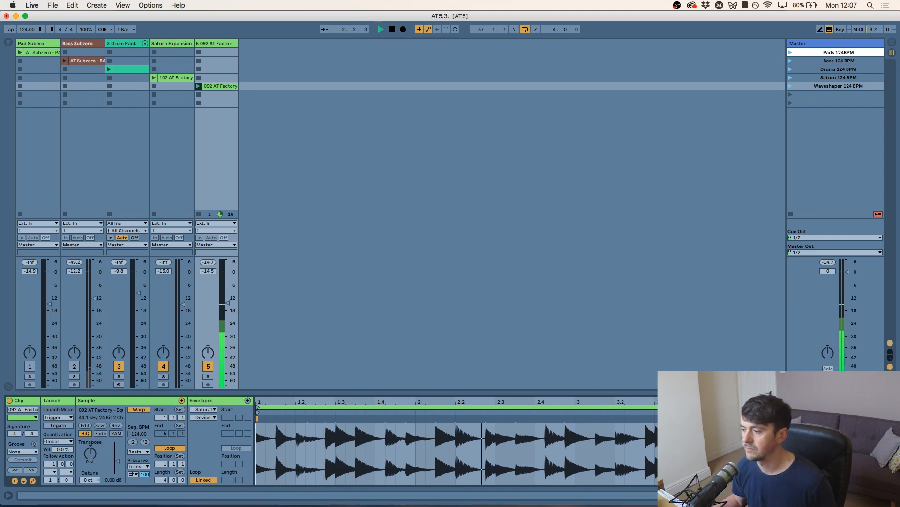
Step: Show track 5's Saturator, stop playback, and enable the effect with the Waveshaper curve selected
{"action": "key", "text": "shift+Tab"}
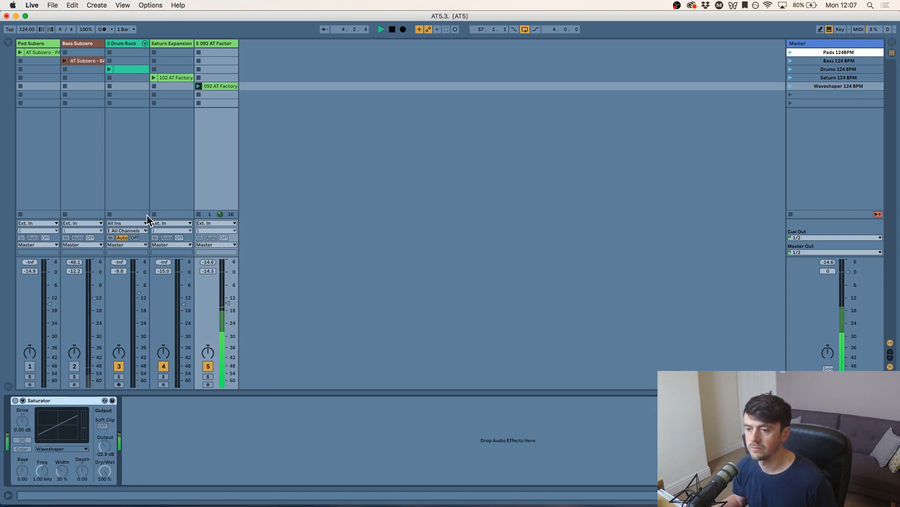
{"action": "key", "text": "space"}
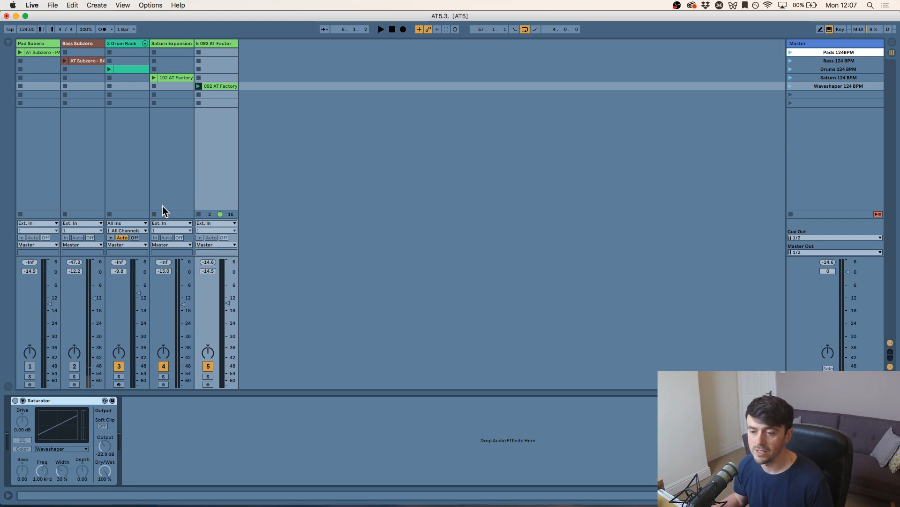
{"action": "left_click", "coordinate": [15, 400]}
{"action": "left_click", "coordinate": [56, 449]}
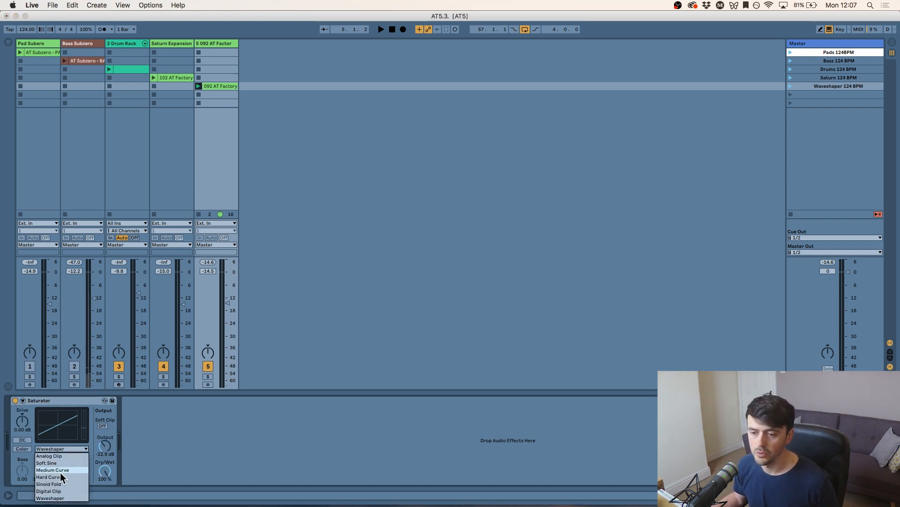
{"action": "left_click", "coordinate": [56, 498]}
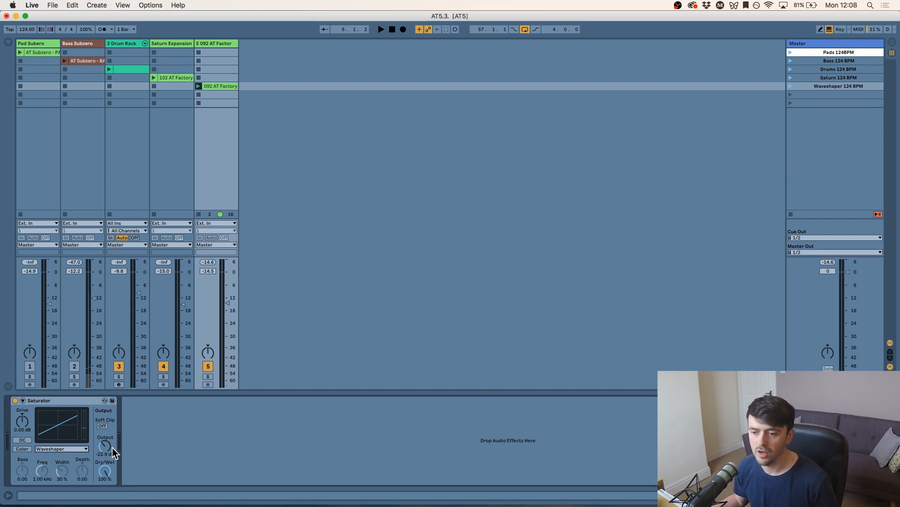
Step: Lower the Saturator's output to -24.9 dB and raise its drive to 36 dB while playing the clip
{"action": "left_click_drag", "start_coordinate": [112, 446], "coordinate": [112, 452]}
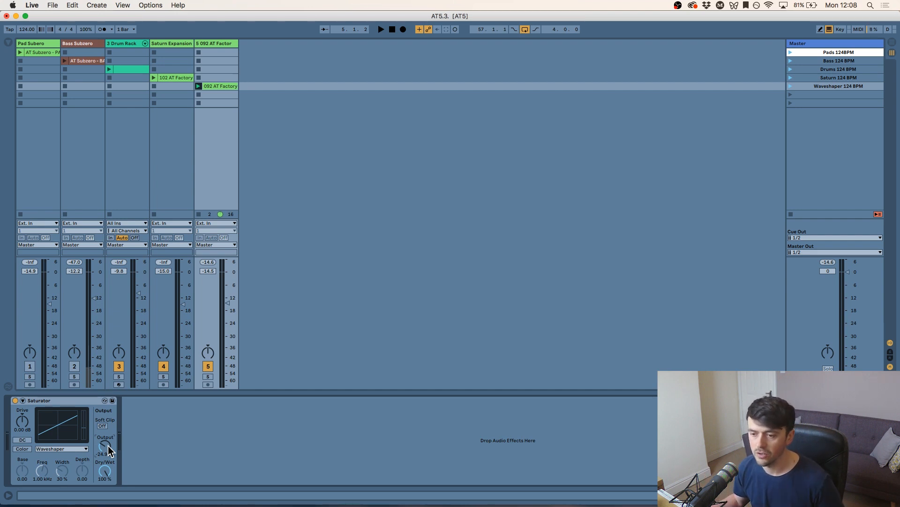
{"action": "left_click", "coordinate": [26, 425]}
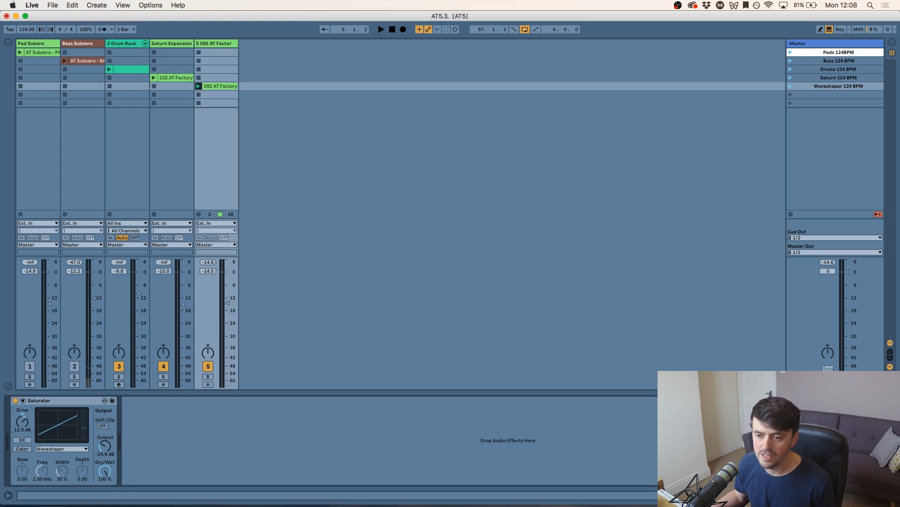
{"action": "key", "text": "space"}
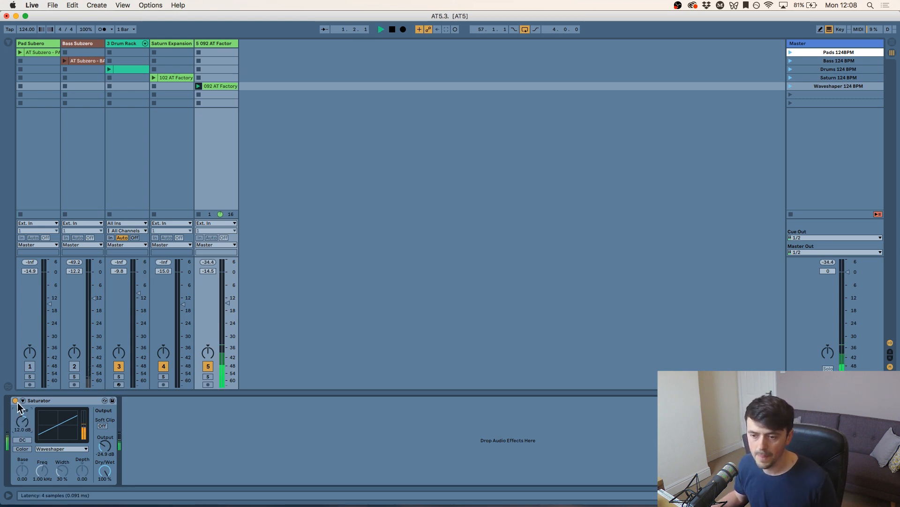
{"action": "left_click_drag", "start_coordinate": [22, 428], "coordinate": [21, 404]}
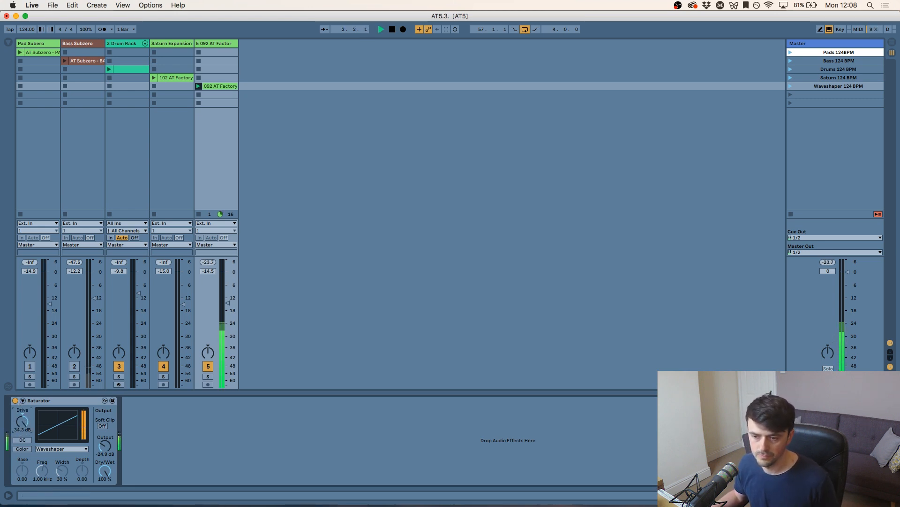
Step: Enable the Saturator's Color section with base 15.4, frequency 18.5 kHz and depth -1.14, and set the output to -22.3 dB
{"action": "left_click", "coordinate": [27, 448]}
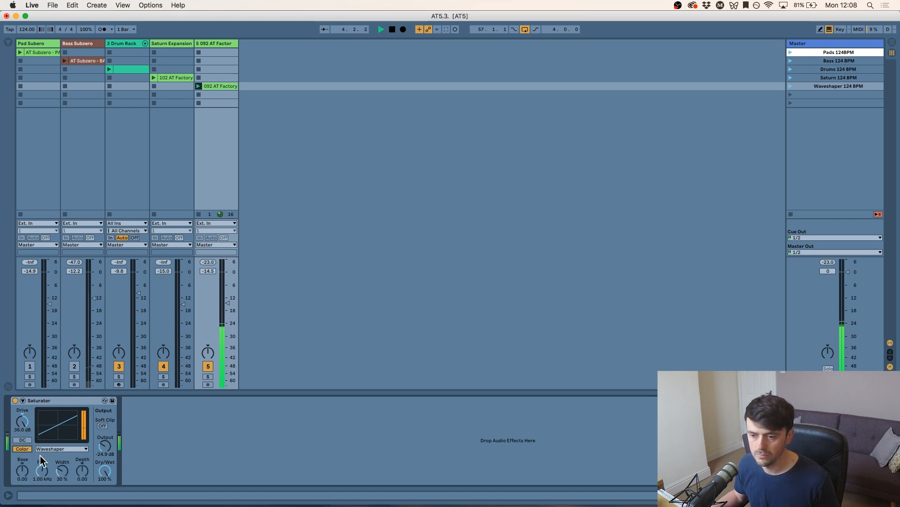
{"action": "left_click_drag", "start_coordinate": [22, 470], "coordinate": [22, 462]}
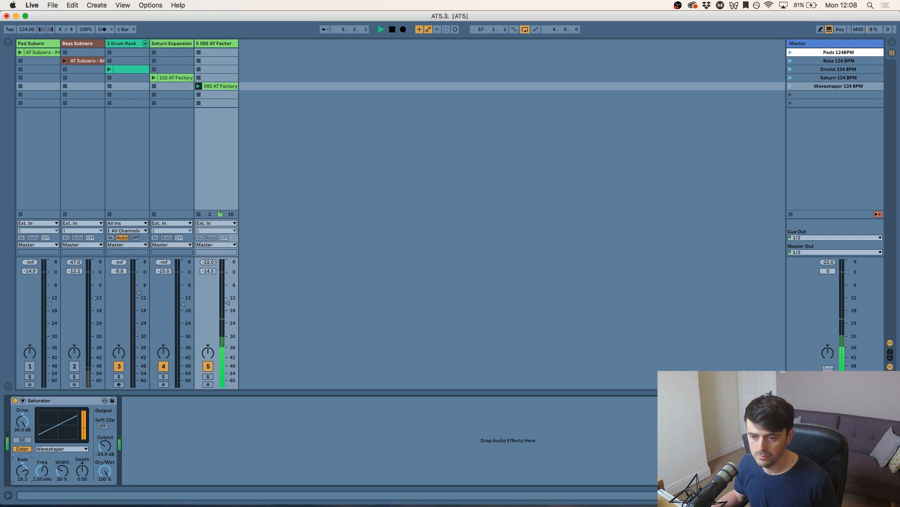
{"action": "left_click_drag", "start_coordinate": [82, 470], "coordinate": [42, 460]}
{"action": "left_click_drag", "start_coordinate": [105, 445], "coordinate": [105, 441]}
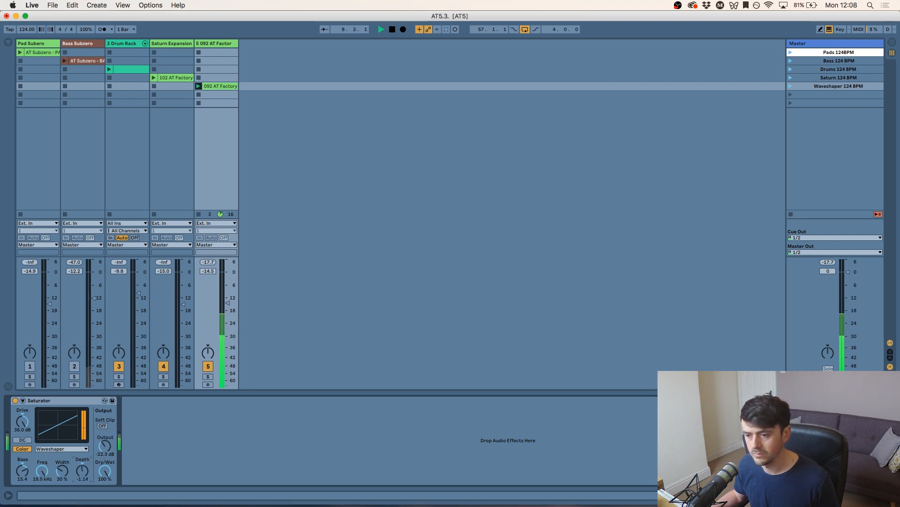
Step: Raise the Saturator's Color depth to 6.48 and reduce its base to 4.57 during playback
{"action": "left_click_drag", "start_coordinate": [82, 471], "coordinate": [42, 436]}
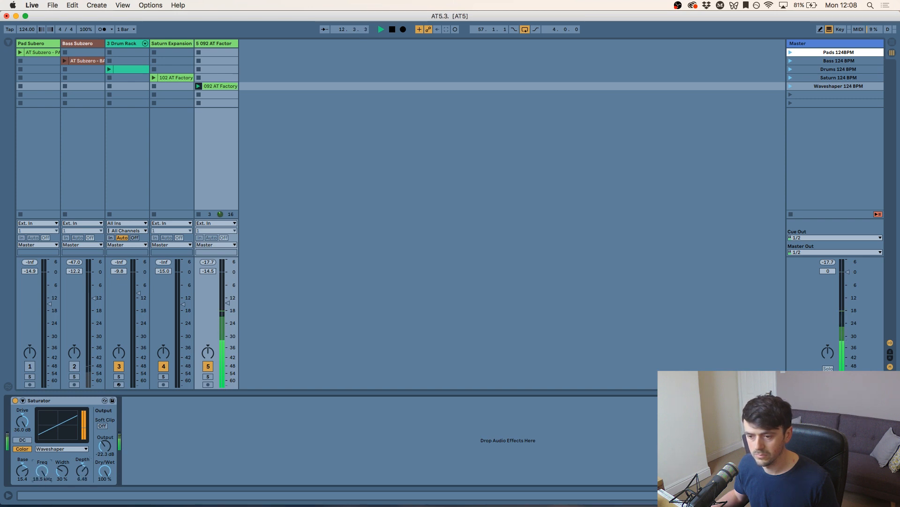
{"action": "left_click_drag", "start_coordinate": [22, 471], "coordinate": [22, 483]}
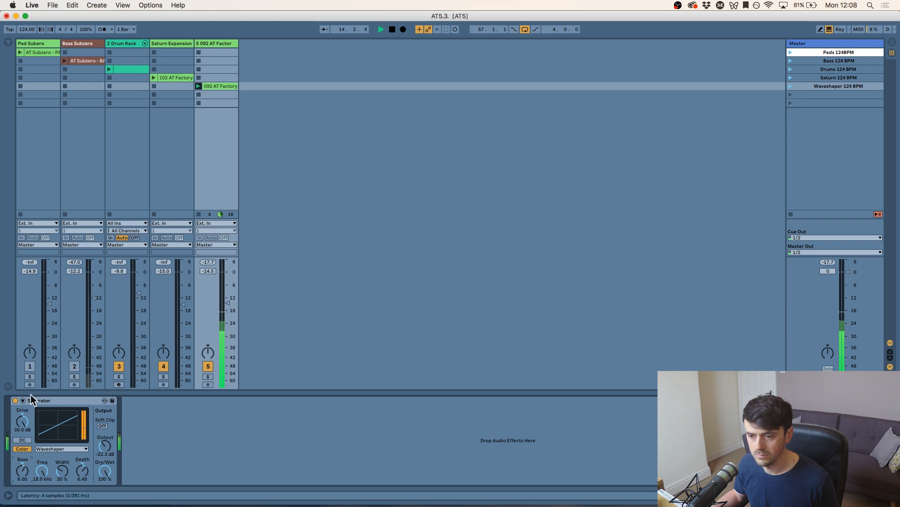
{"action": "mouse_move", "coordinate": [22, 470]}
{"action": "left_mouse_down"}
{"action": "mouse_move", "coordinate": [22, 483]}
{"action": "mouse_move", "coordinate": [22, 469]}
{"action": "left_mouse_up"}
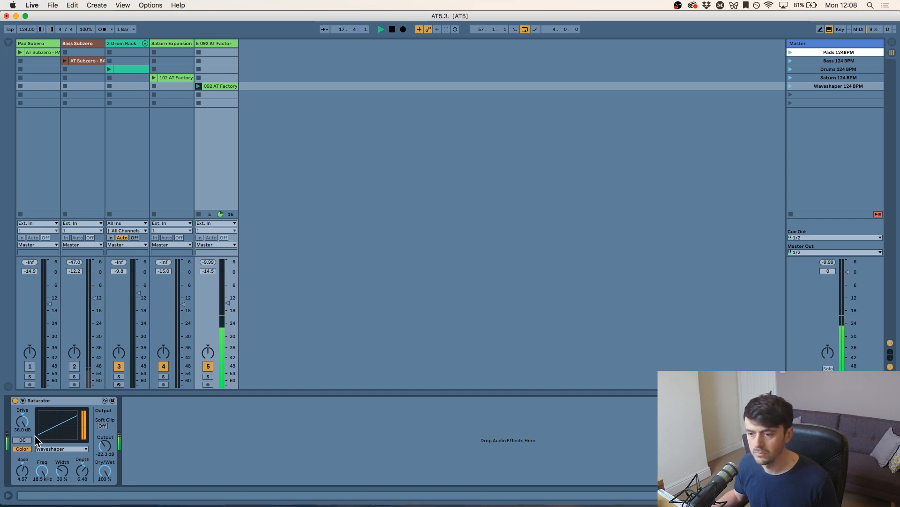
Step: Bypass the Saturator to hear the dry clip, stop playback, and turn the effect back on
{"action": "left_click", "coordinate": [15, 400]}
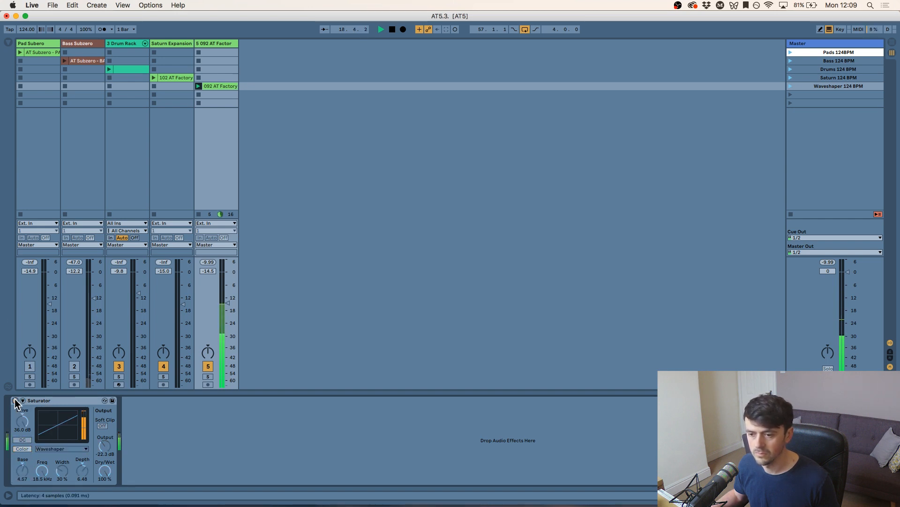
{"action": "key", "text": "space"}
{"action": "left_click", "coordinate": [16, 400]}
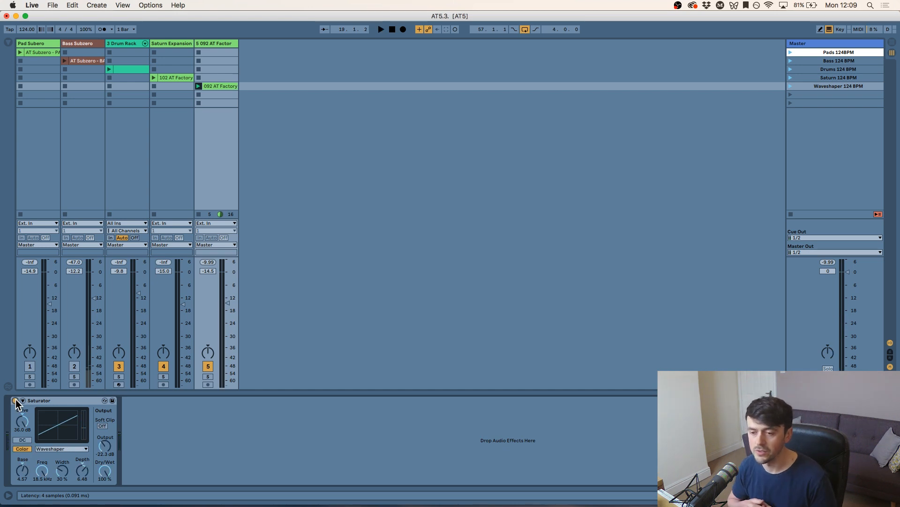